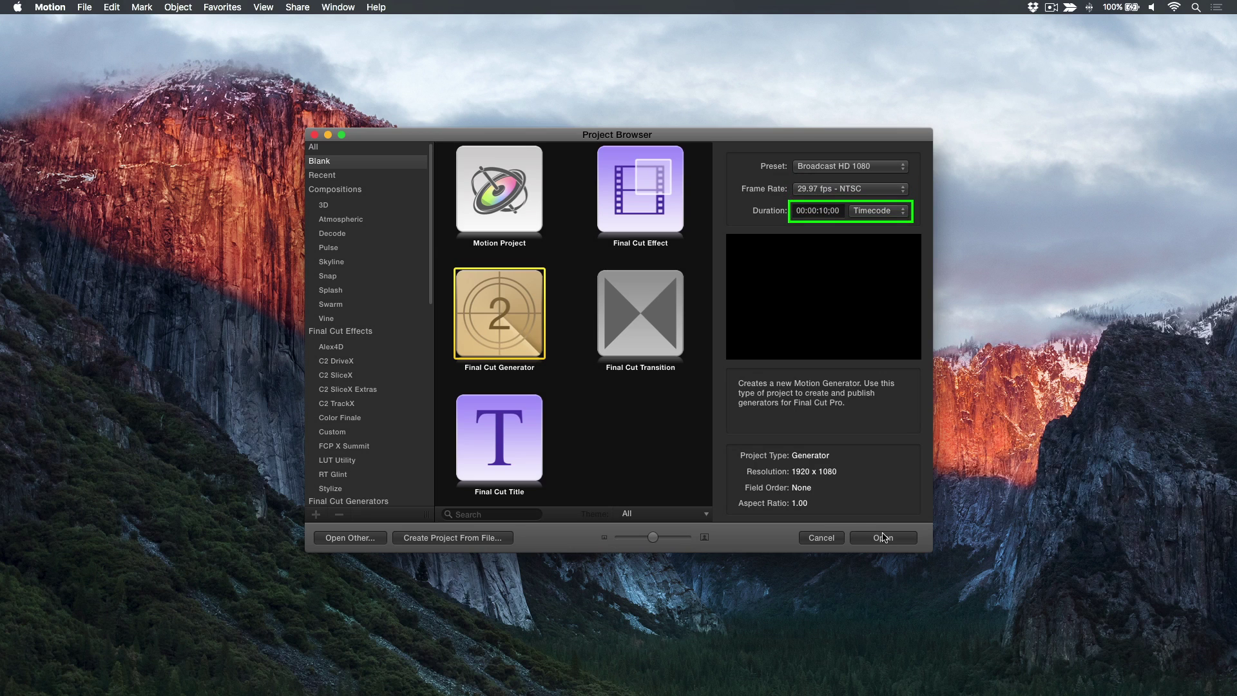
Step: Create a new generator project and import the autumn forest photo from the 30-Fall Template location
click(884, 539)
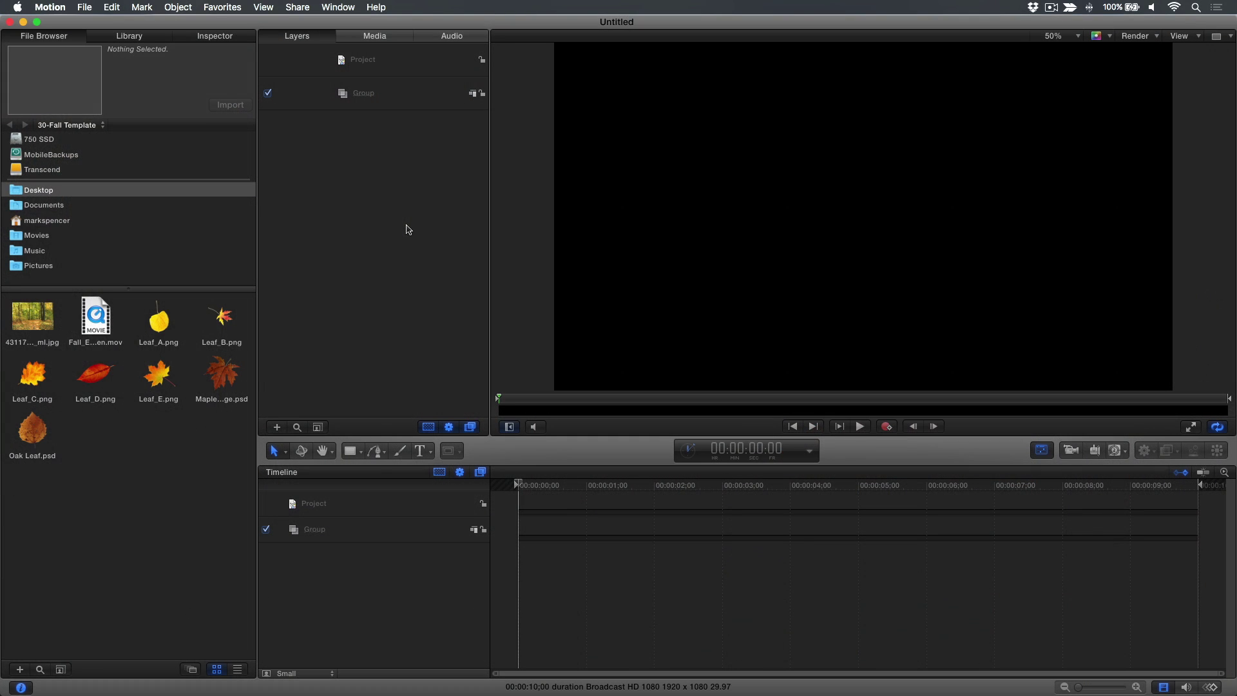
click(69, 125)
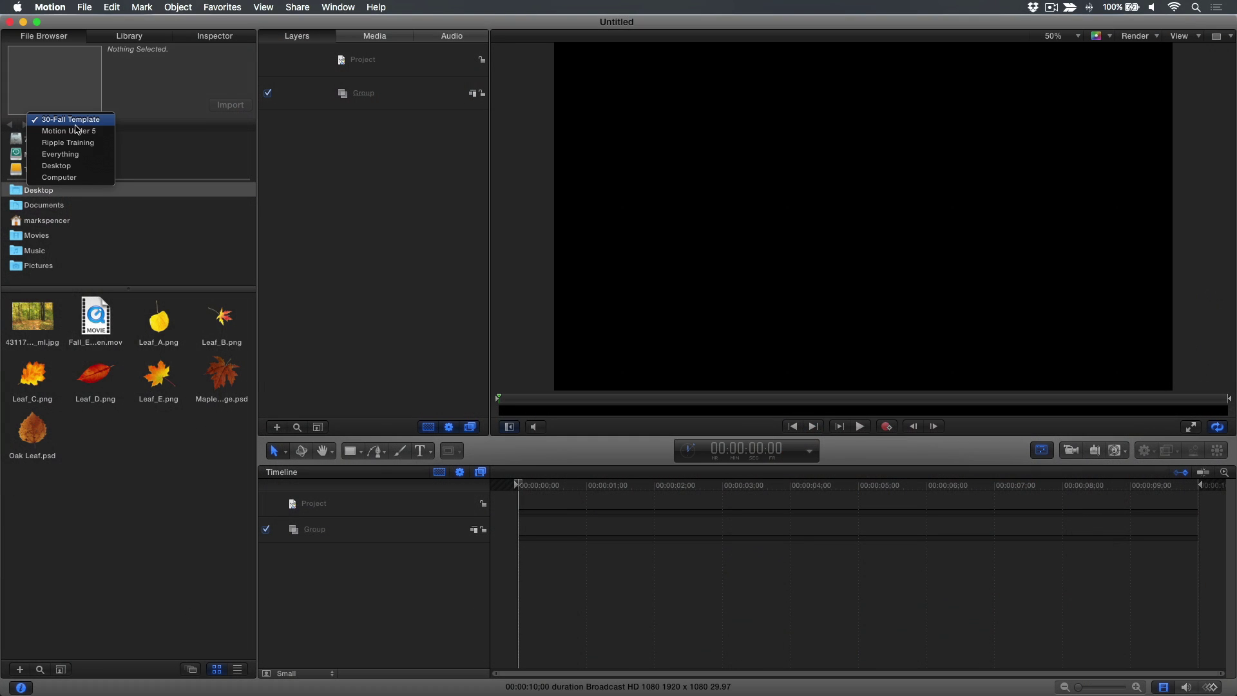
click(90, 121)
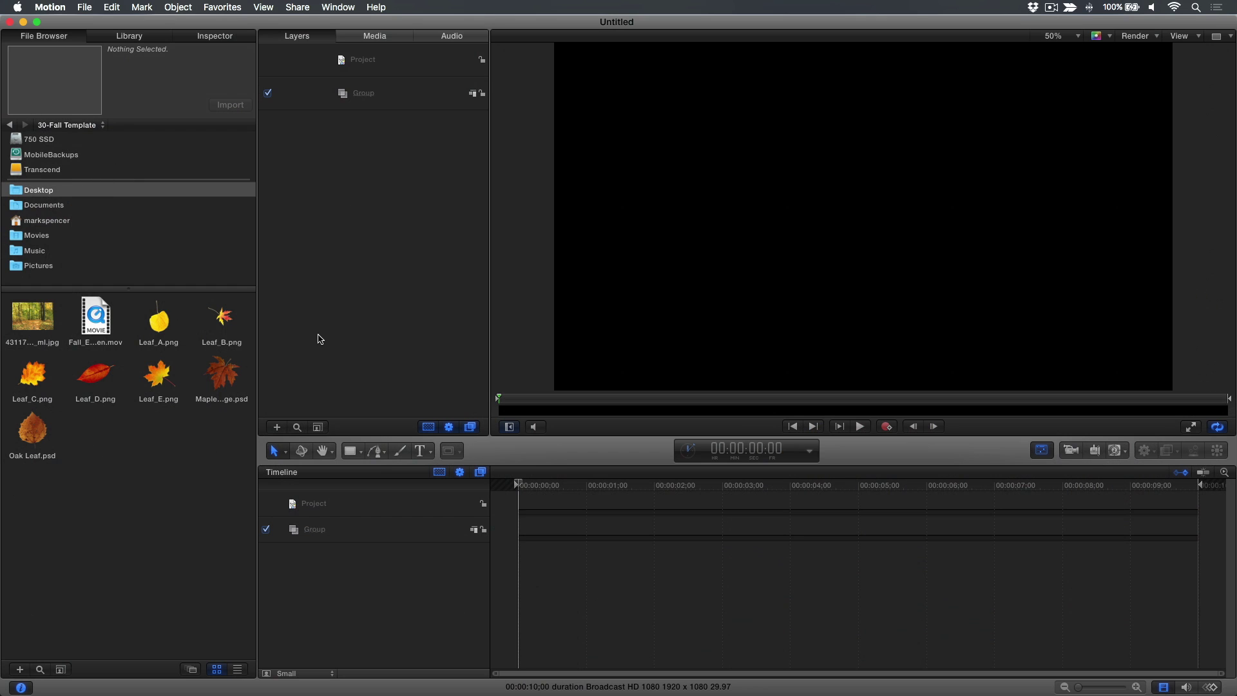
click(44, 324)
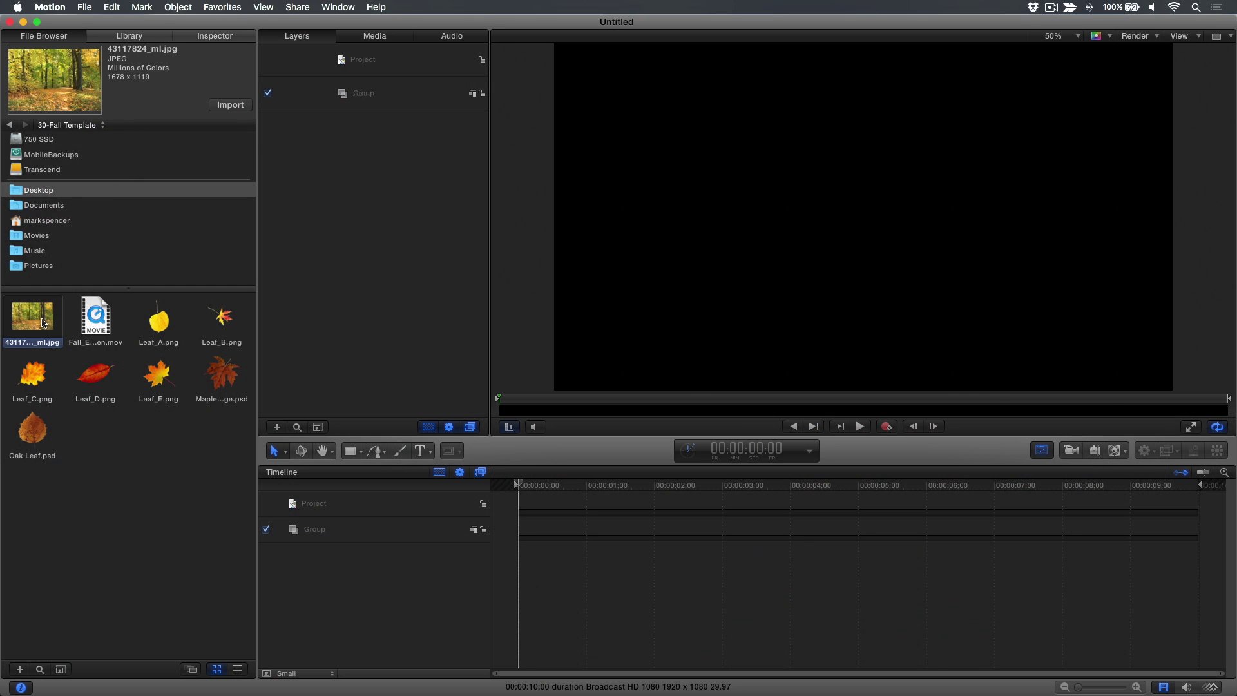
click(237, 108)
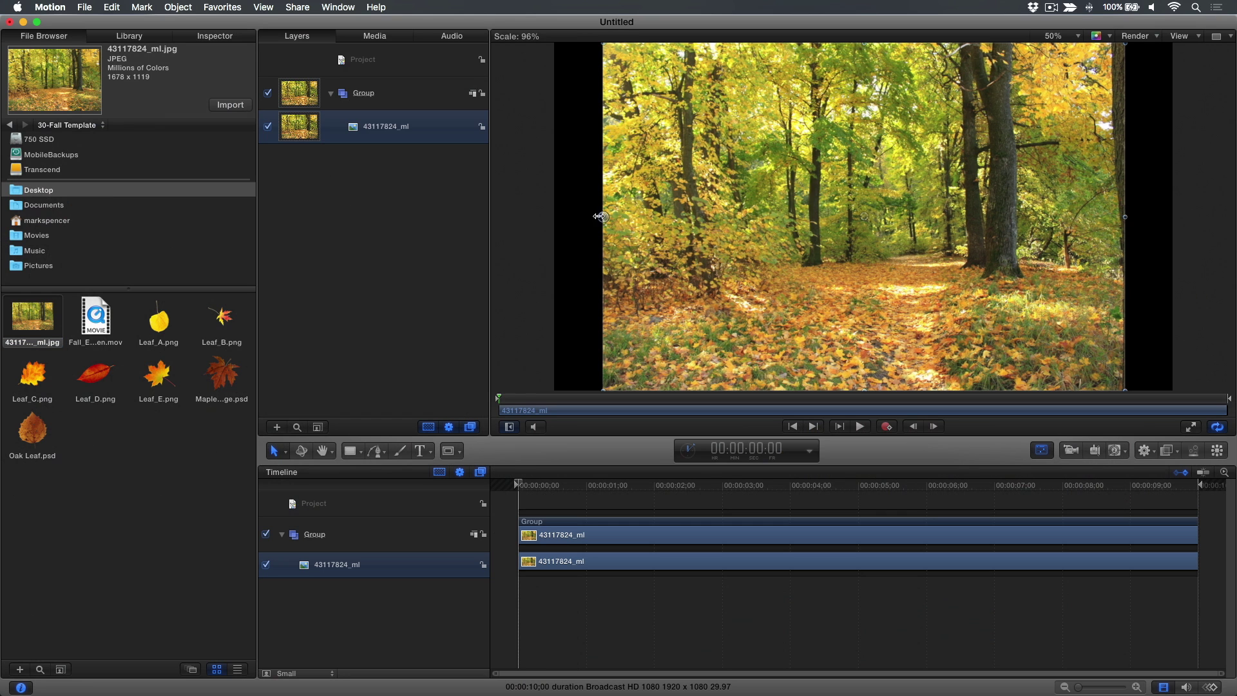
Step: Stretch the forest photo to fill the frame and add a Gaussian Blur with amount 50
drag(603, 216, 549, 218)
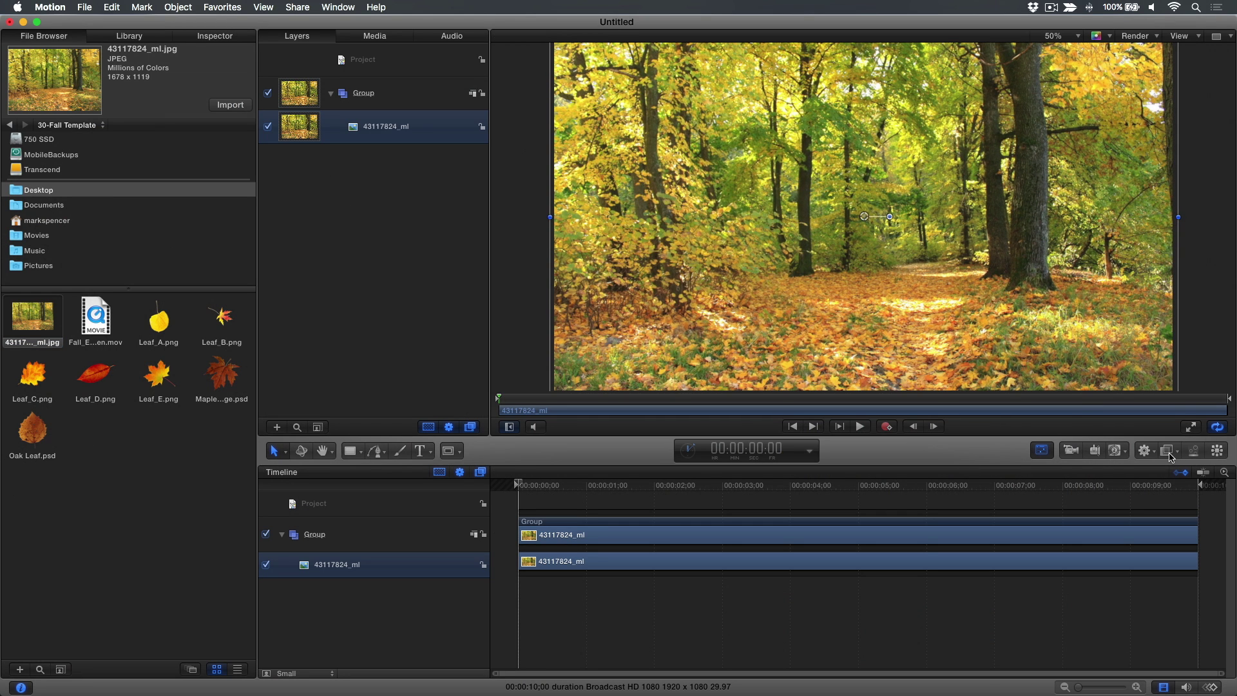
click(1169, 451)
mouse_move(1091, 466)
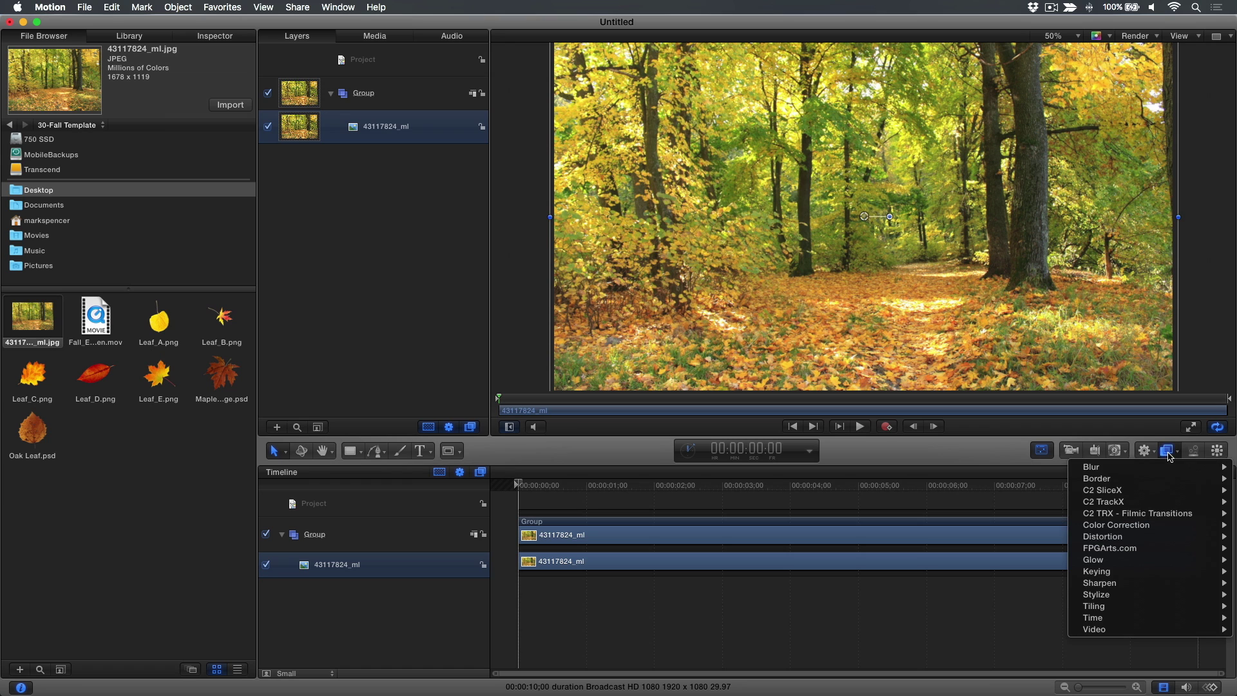
click(1040, 525)
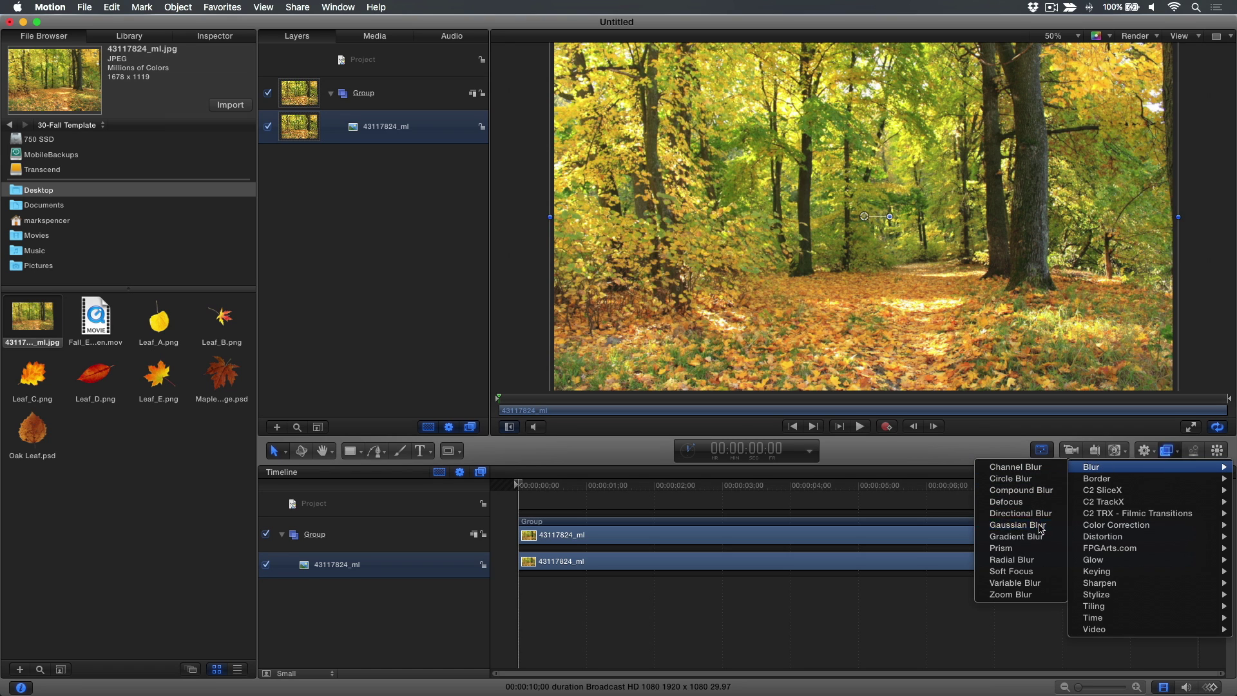
key(F7)
mouse_move(522, 519)
mouse_down()
mouse_move(382, 244)
mouse_move(400, 264)
mouse_up()
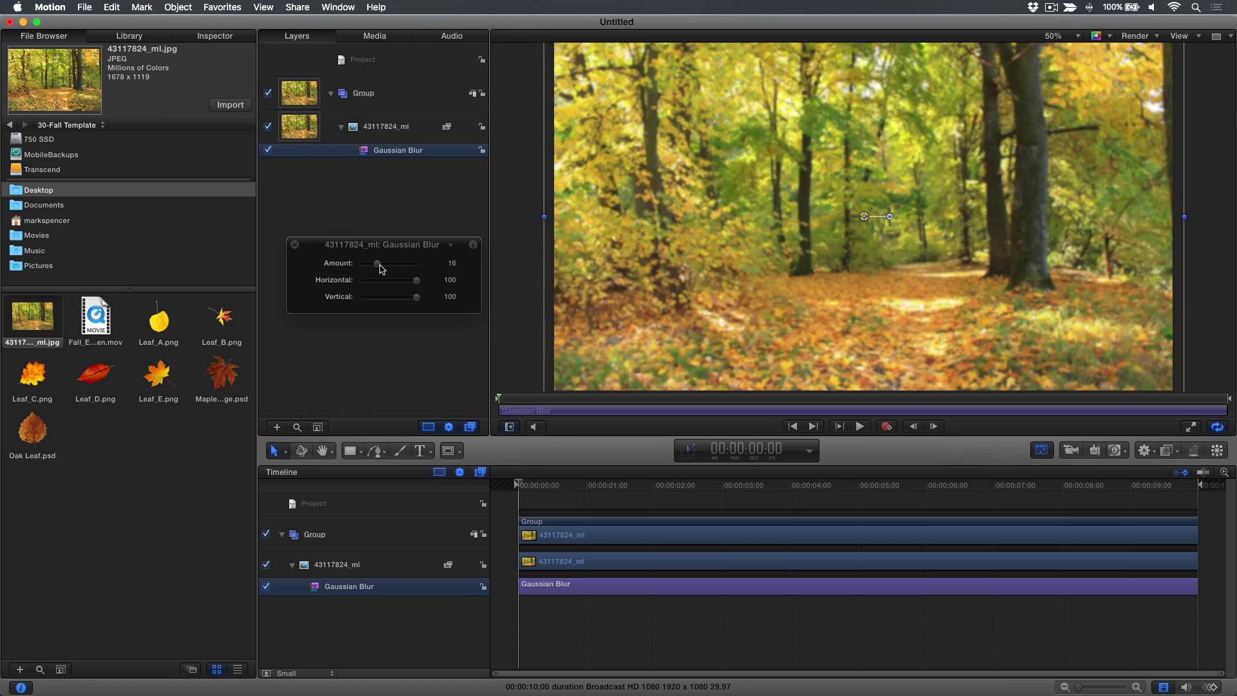
Step: Import the Leaf_E maple leaf image into the group
click(404, 207)
click(166, 376)
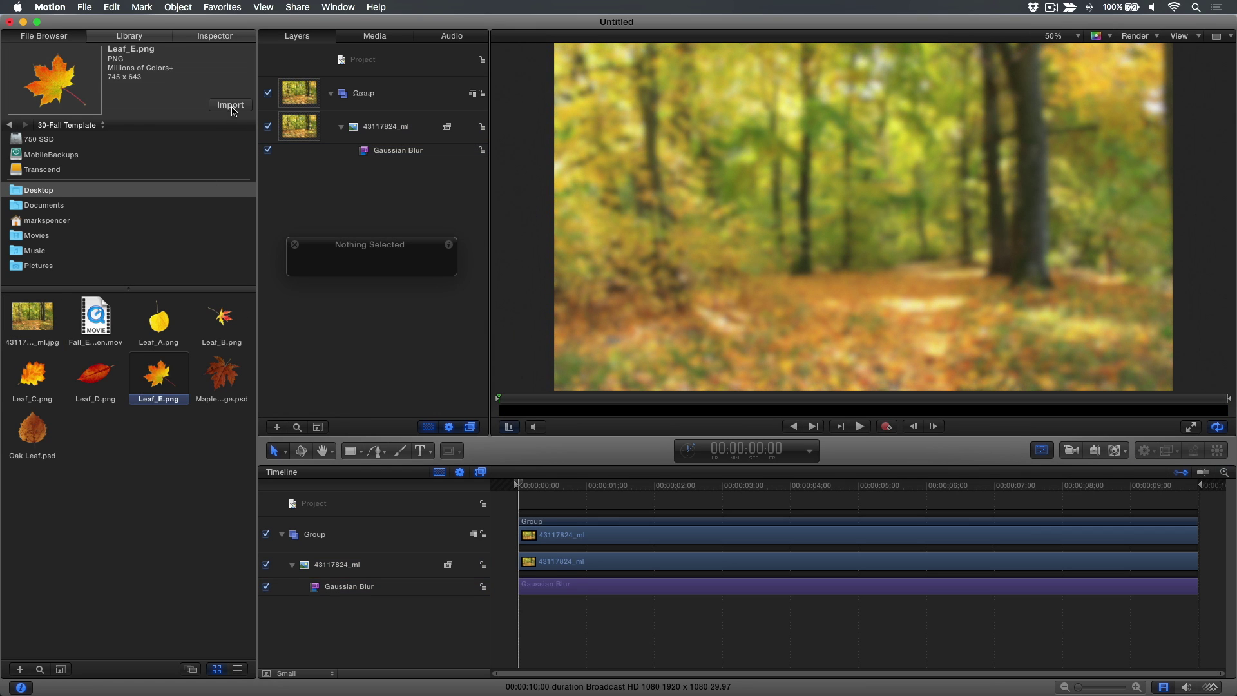
click(230, 105)
click(96, 317)
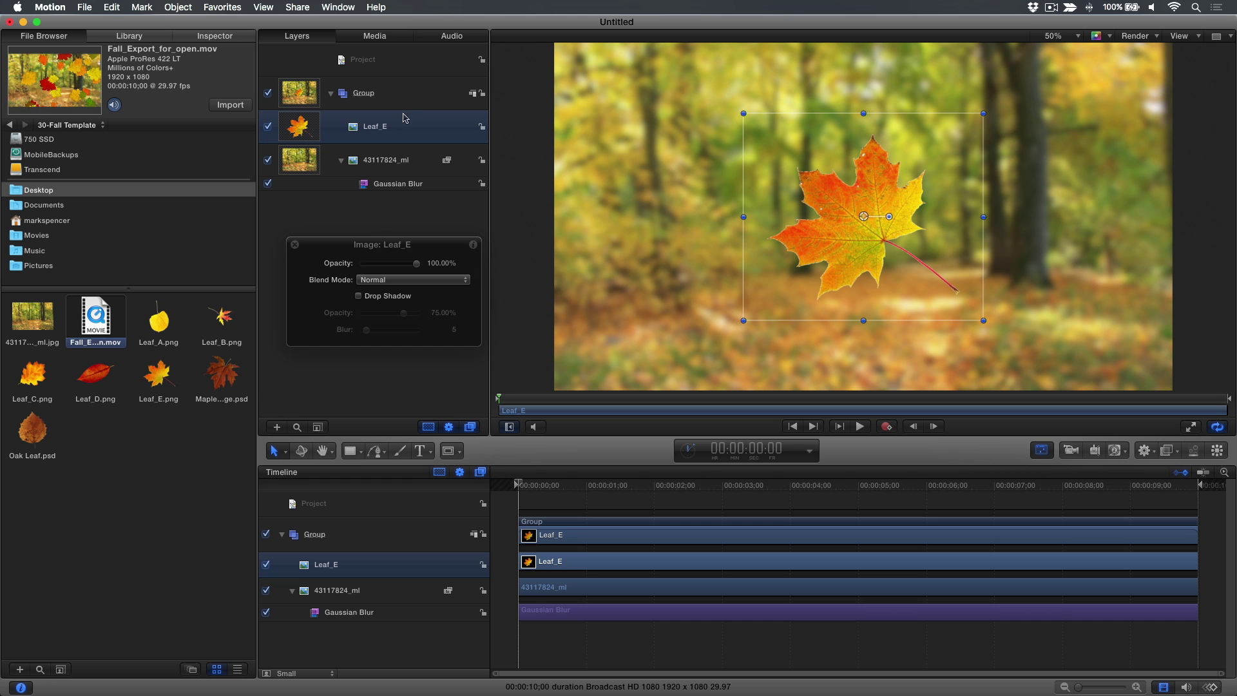
Step: Turn the leaf into a particle emitter and preview the falling leaves
key(e)
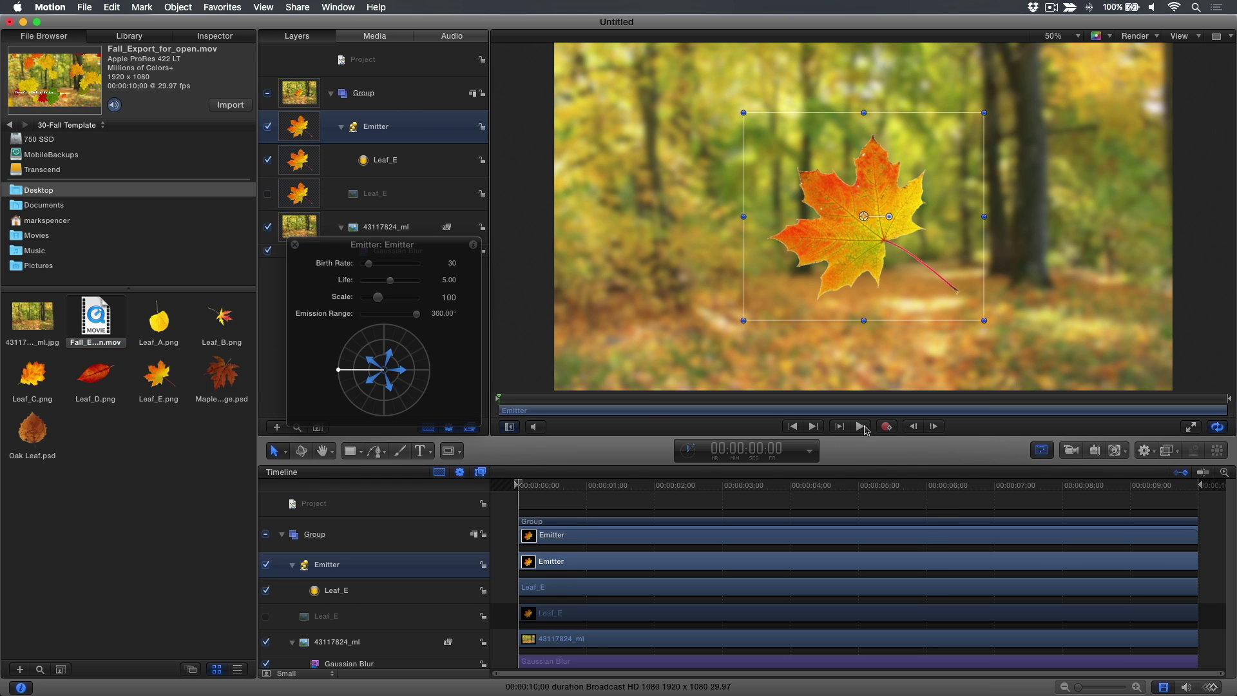
click(861, 427)
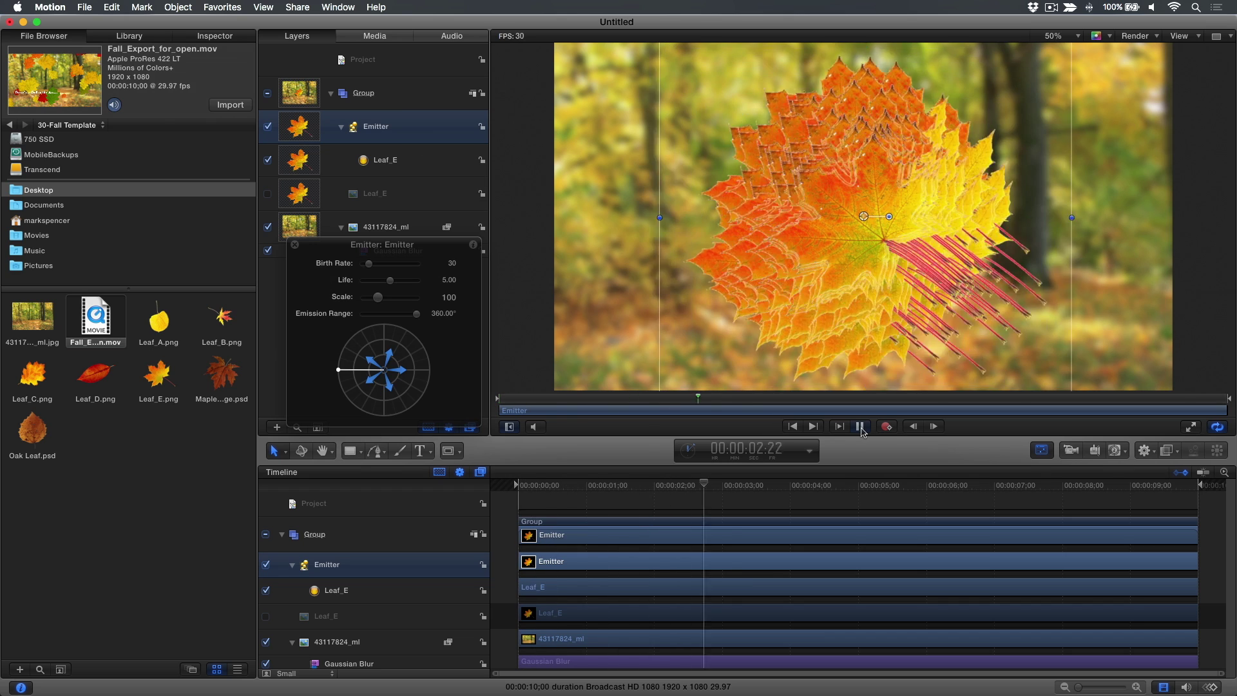
click(861, 427)
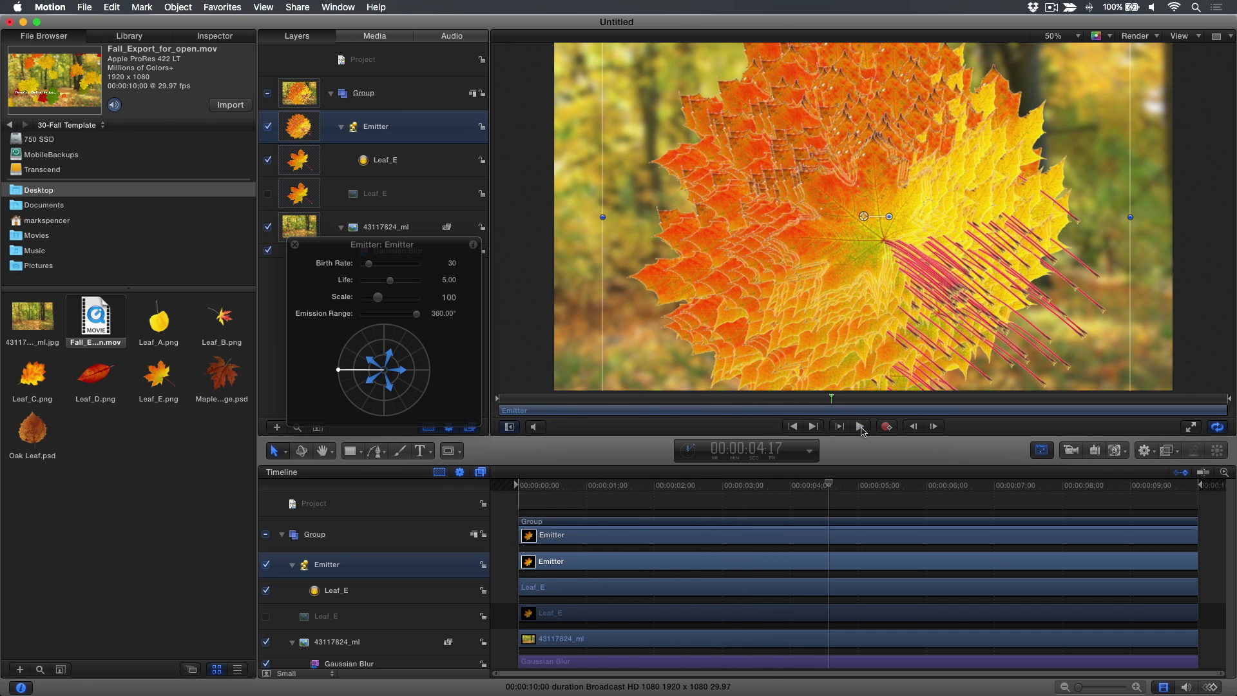
Step: Set the emitter's shape to Line in the Emitter inspector
click(241, 41)
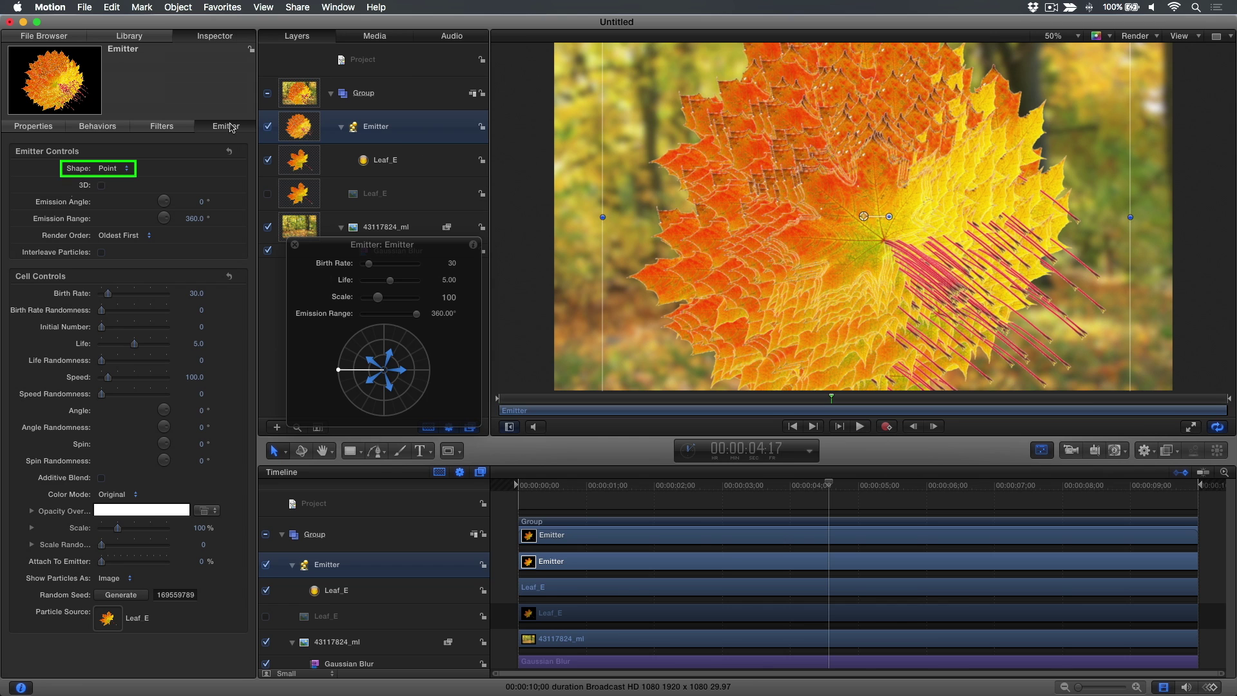
click(128, 167)
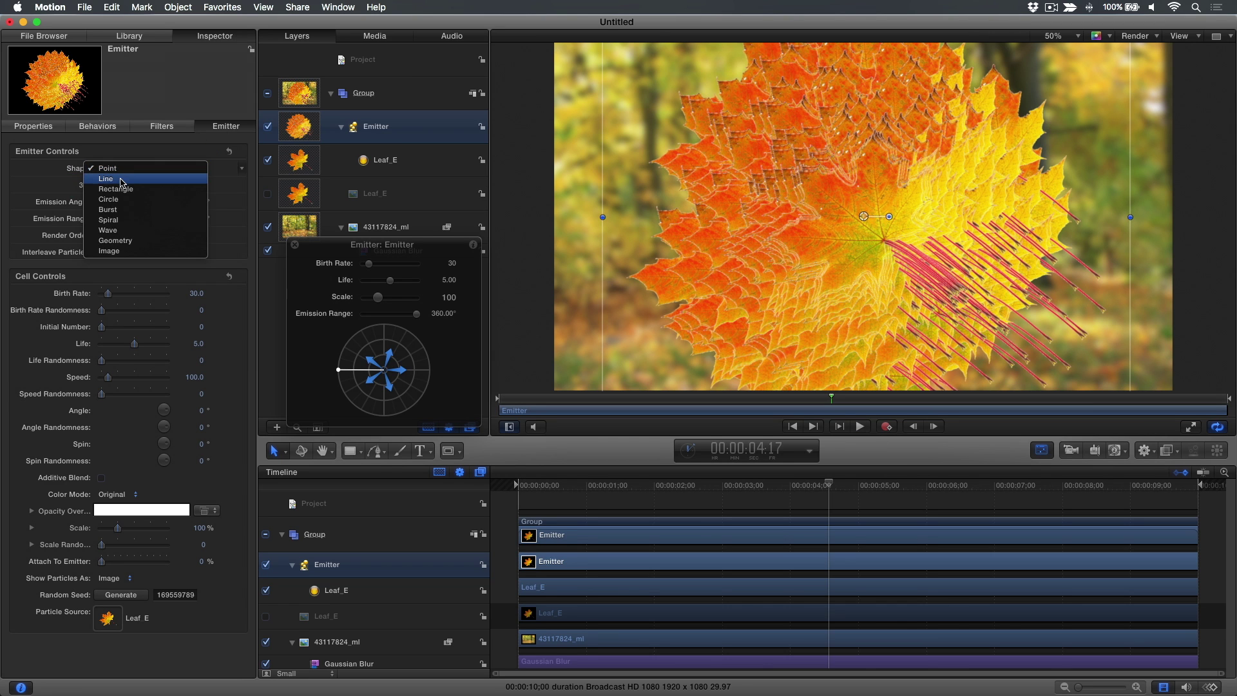
click(121, 180)
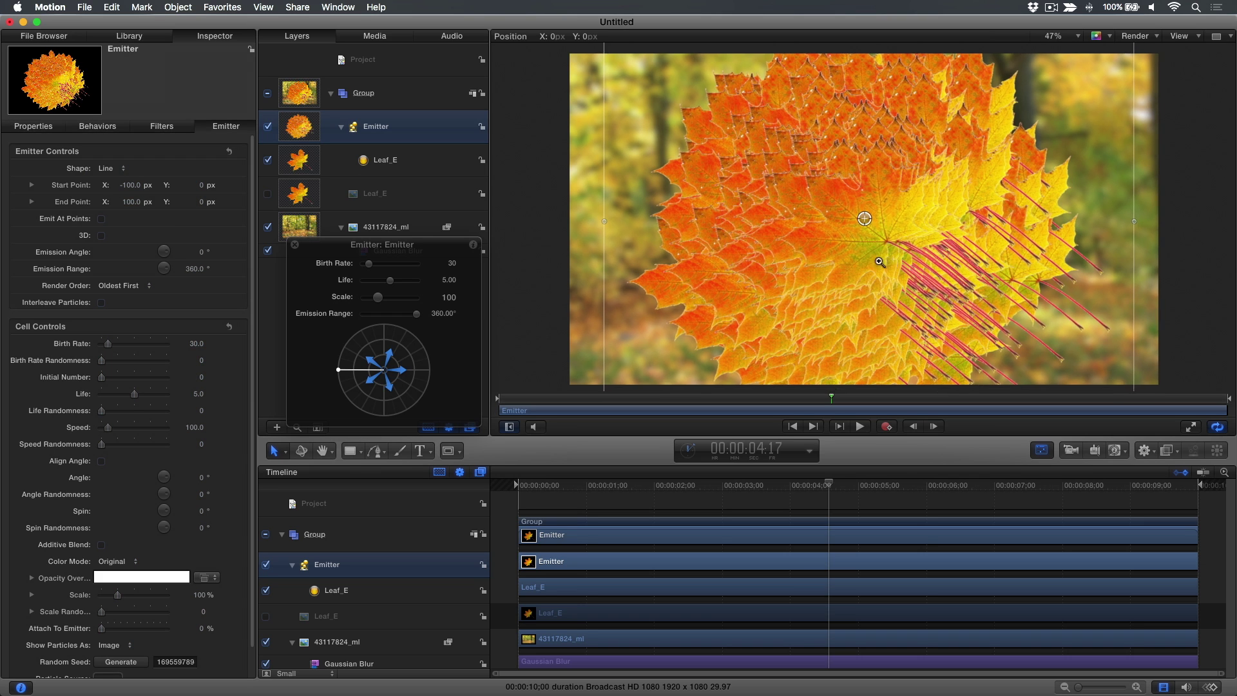
Step: Stretch the emitter line level across just above the frame's top edge, then fit the frame
drag(894, 262, 865, 263)
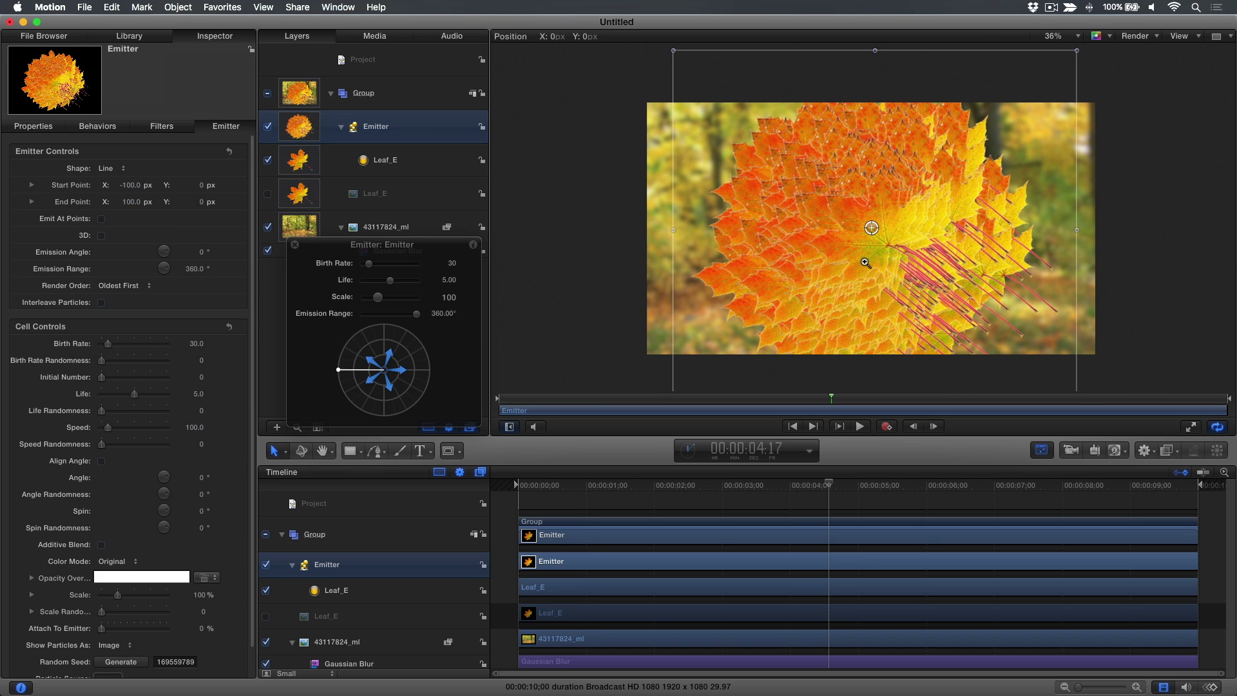
right_click(819, 194)
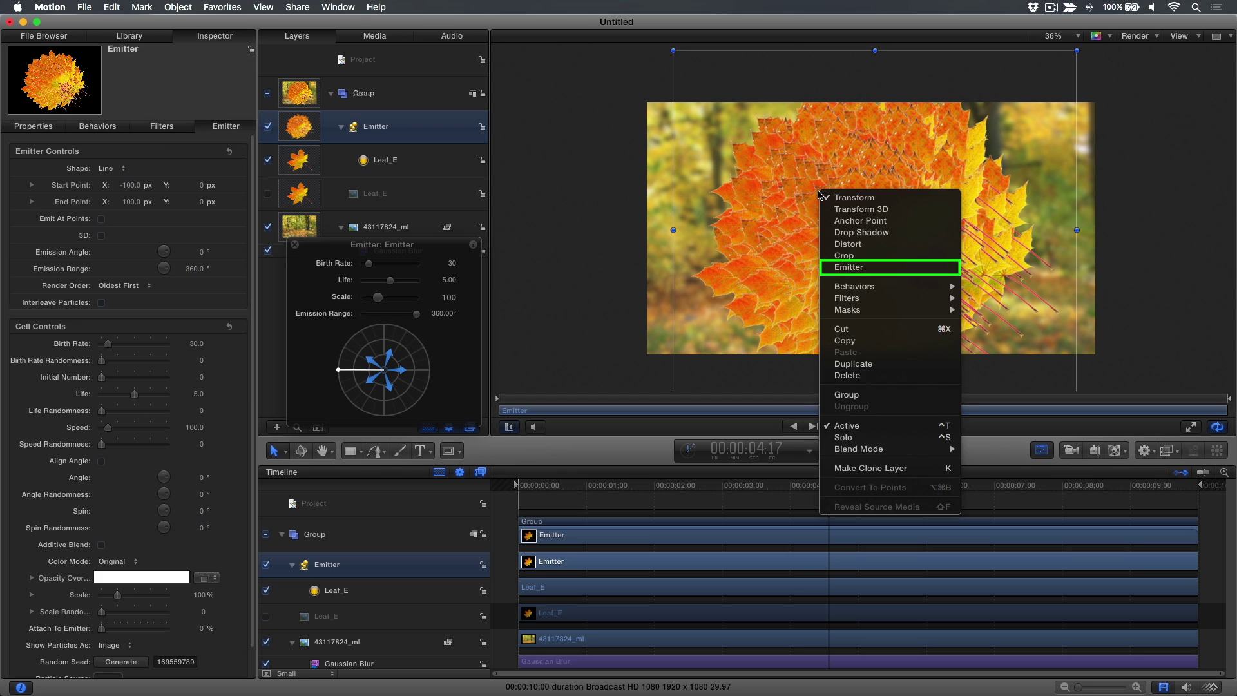
click(857, 266)
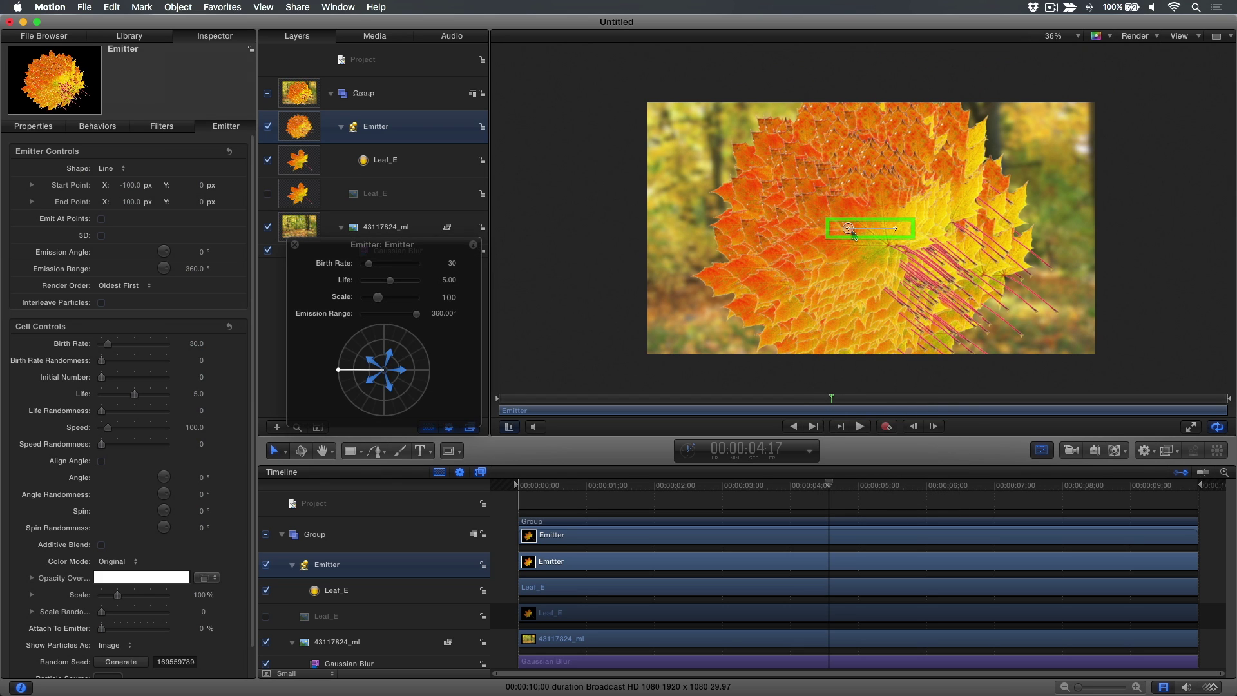
mouse_move(848, 228)
mouse_down()
mouse_move(620, 85)
mouse_move(620, 69)
mouse_up()
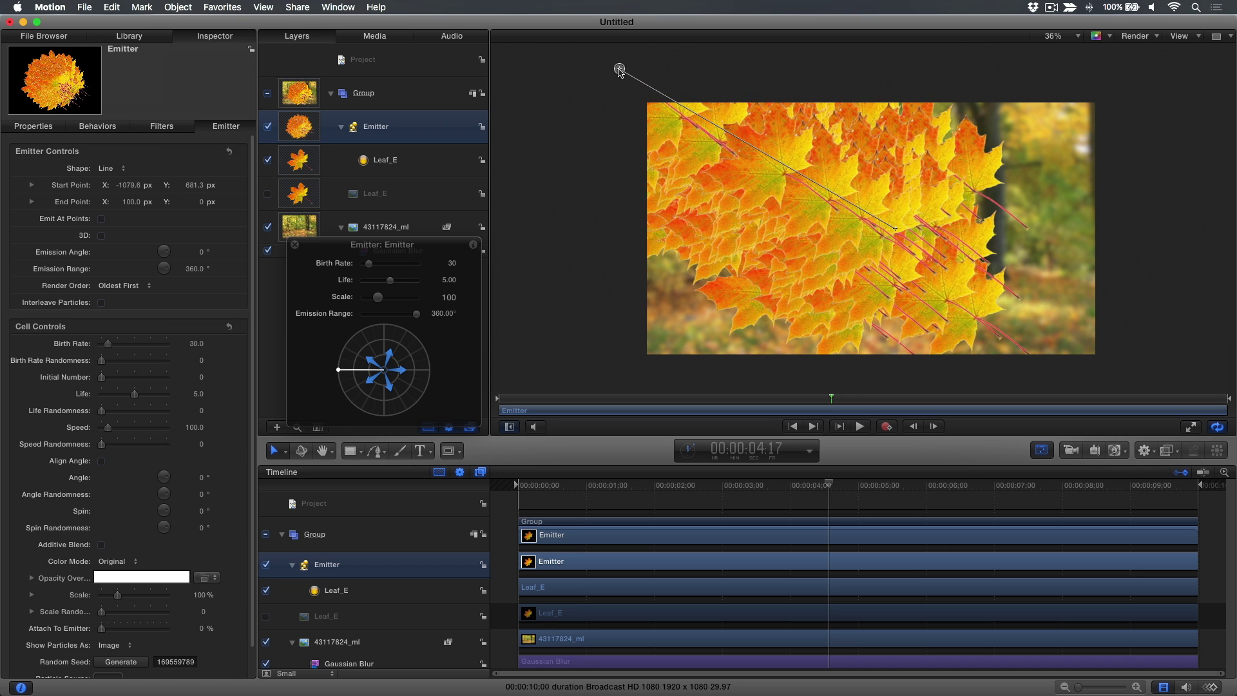
drag(895, 228, 1125, 63)
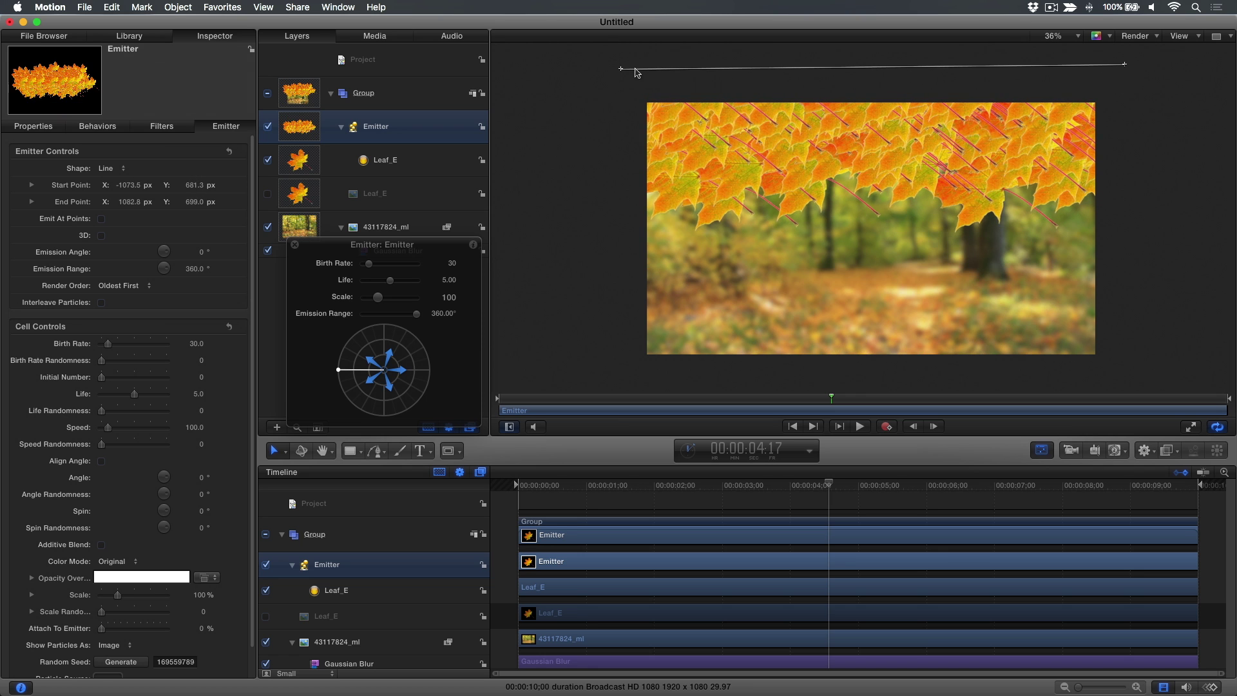
drag(621, 69, 618, 62)
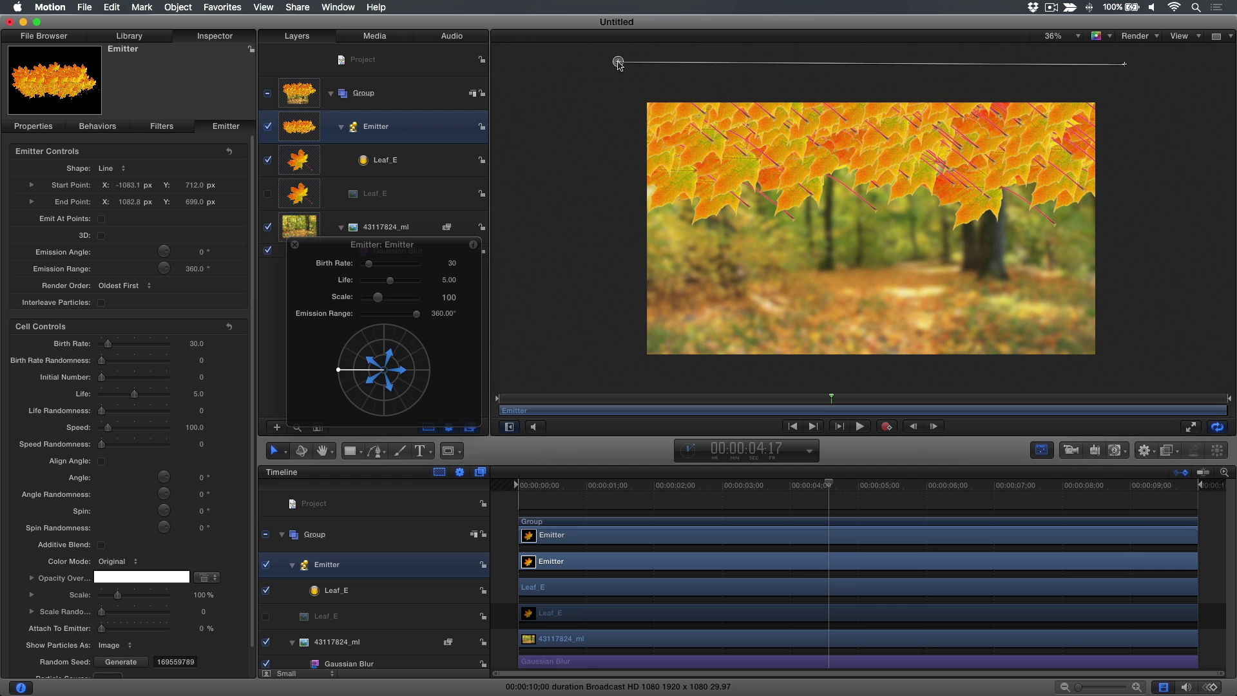
key(shift+z)
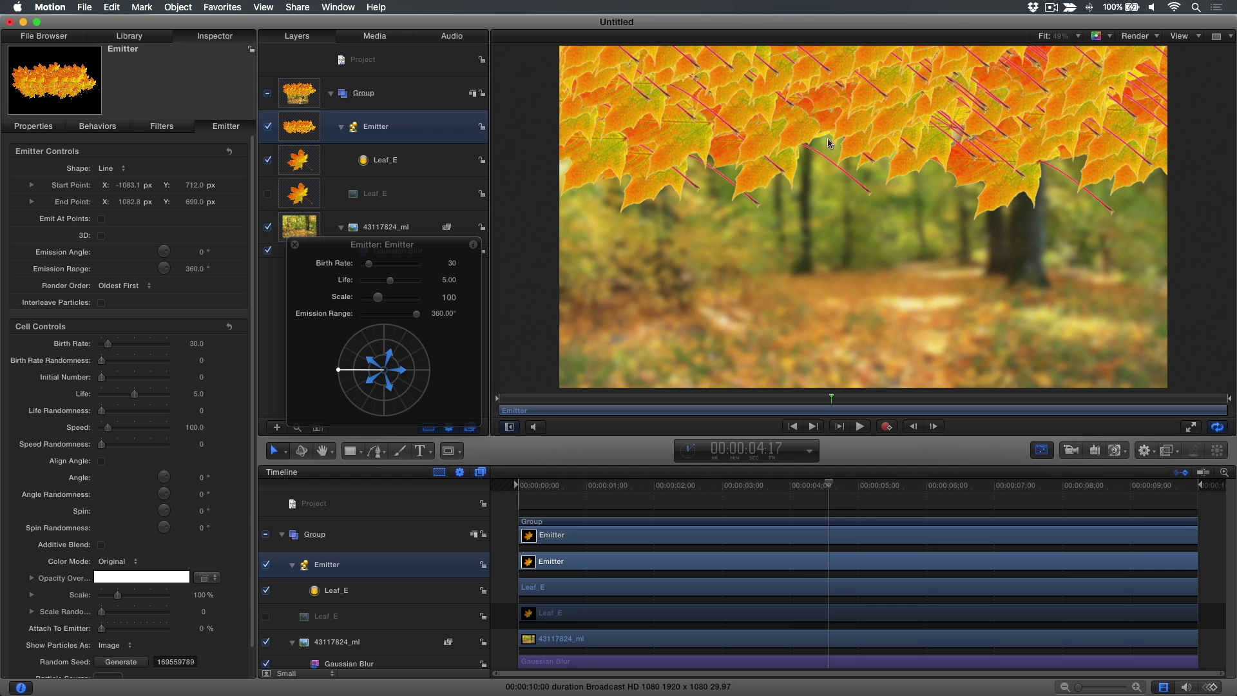
Step: During playback, set emission range 30°, birth rate 5, birth rate randomness 2, initial number 20
click(861, 427)
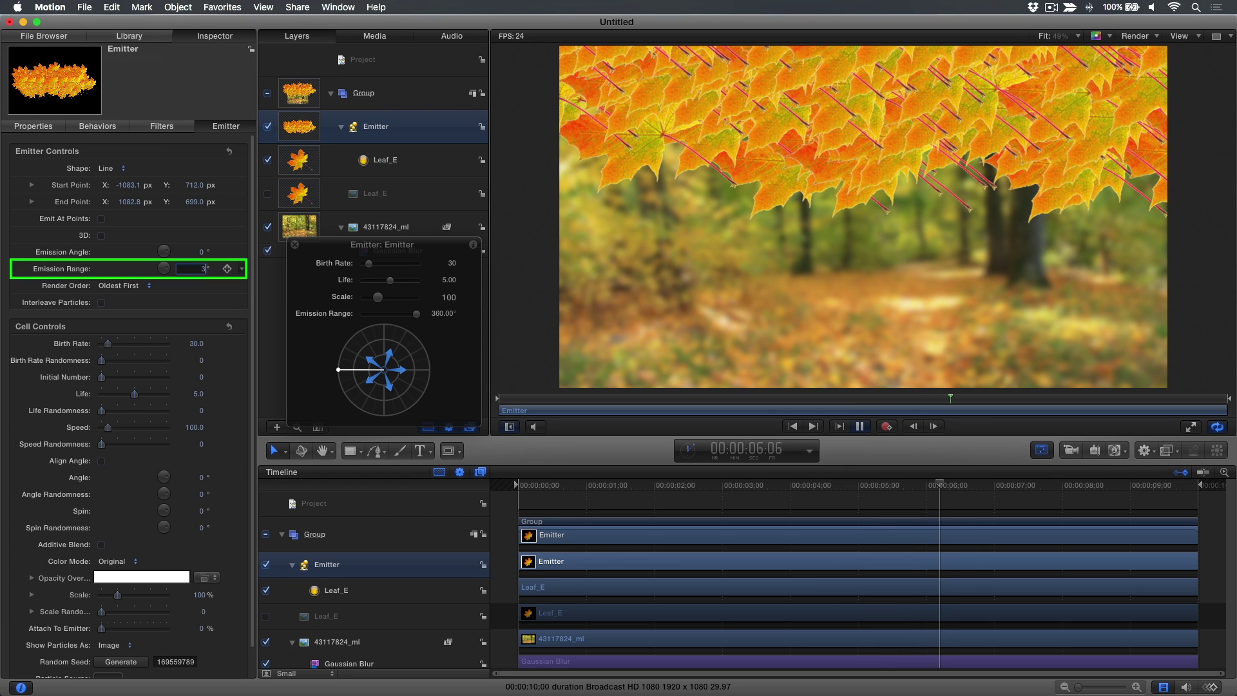
text(0)
key(Return)
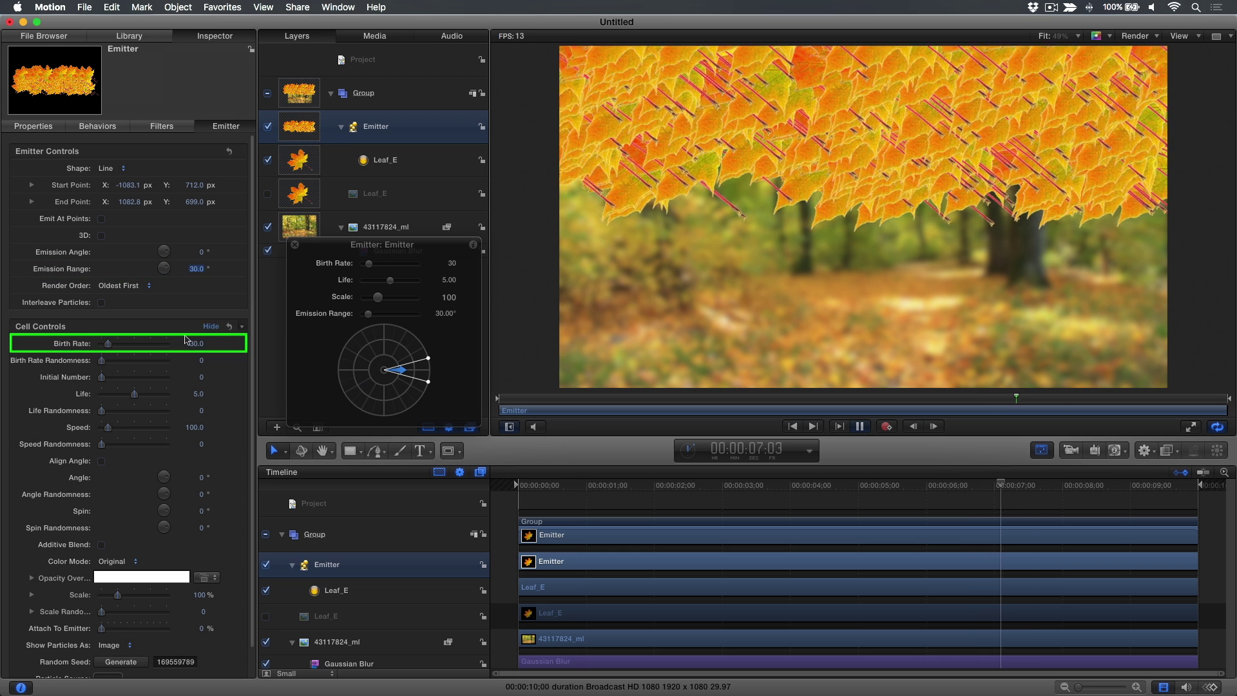
double_click(193, 344)
text(5)
key(Return)
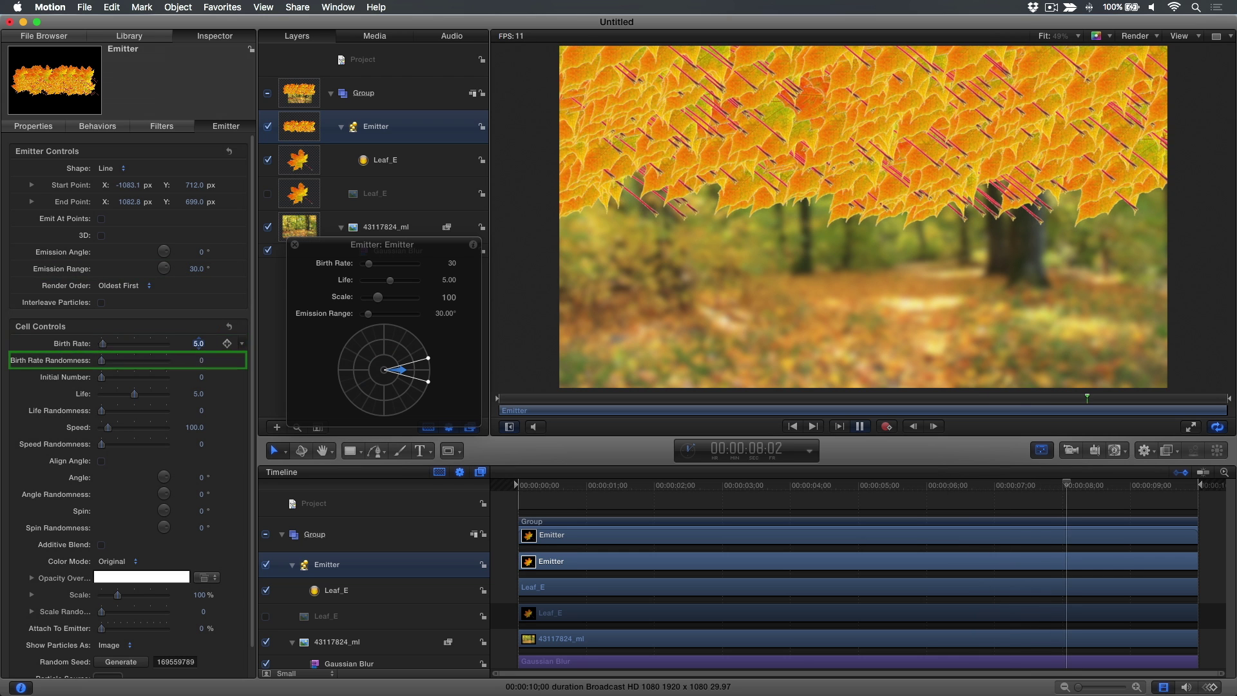
double_click(201, 360)
text(2)
key(Return)
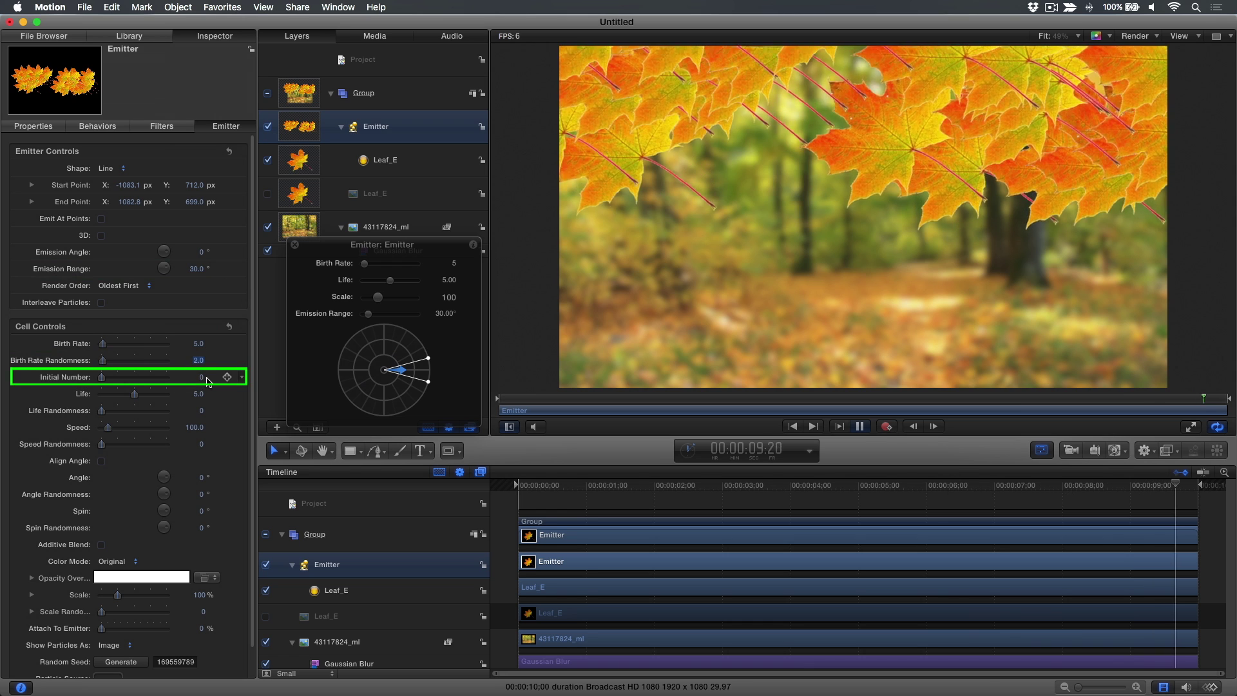
double_click(202, 377)
text(20)
key(Return)
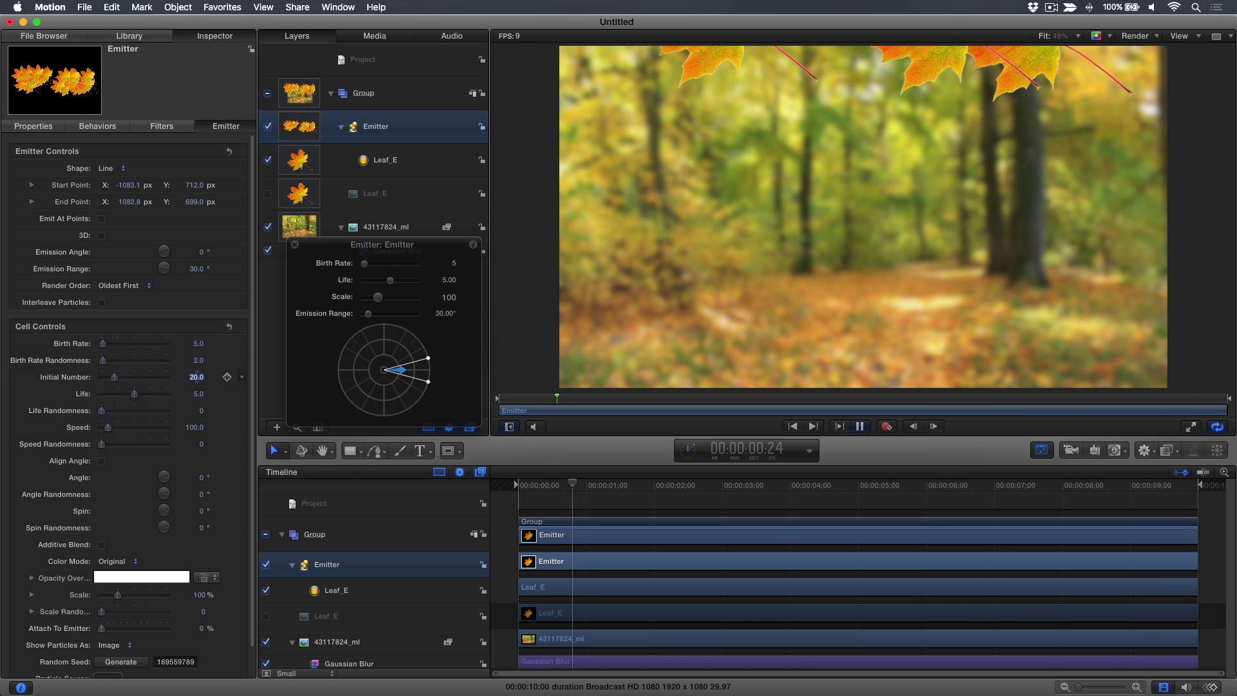
Step: Set leaf life 10, speed 300, speed randomness 100 and angle randomness 180
double_click(200, 393)
text(10)
key(Return)
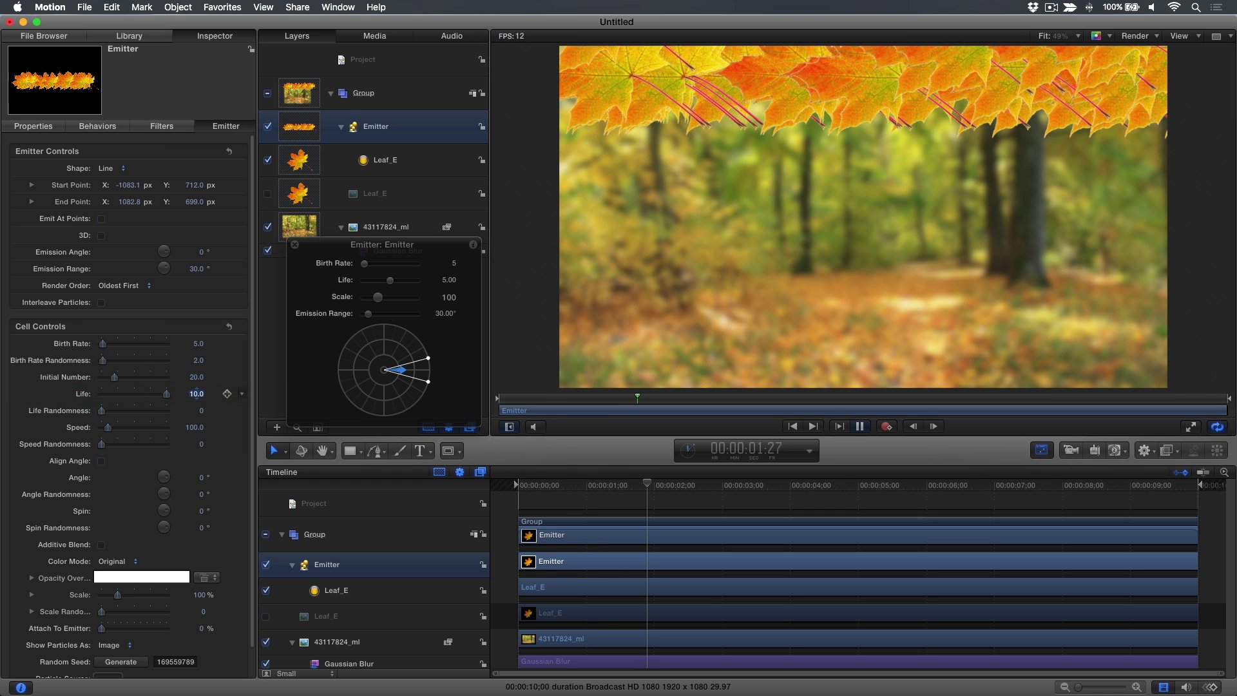
double_click(192, 429)
text(300)
key(Return)
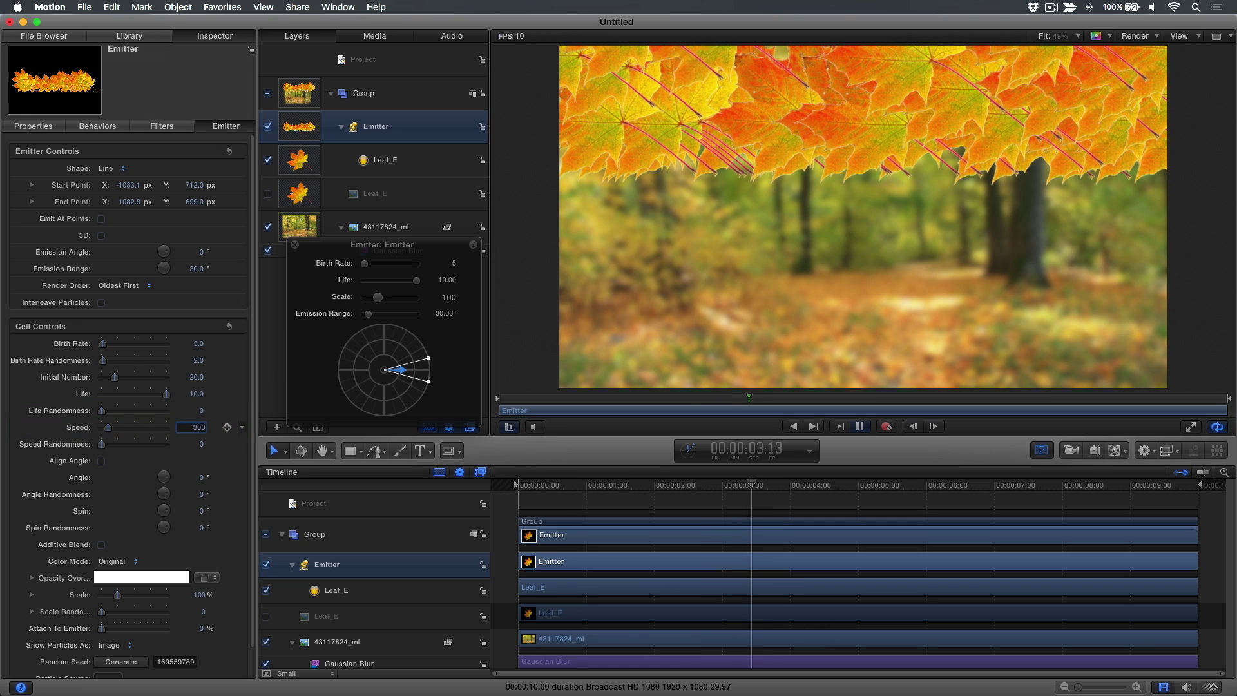
double_click(196, 444)
text(100)
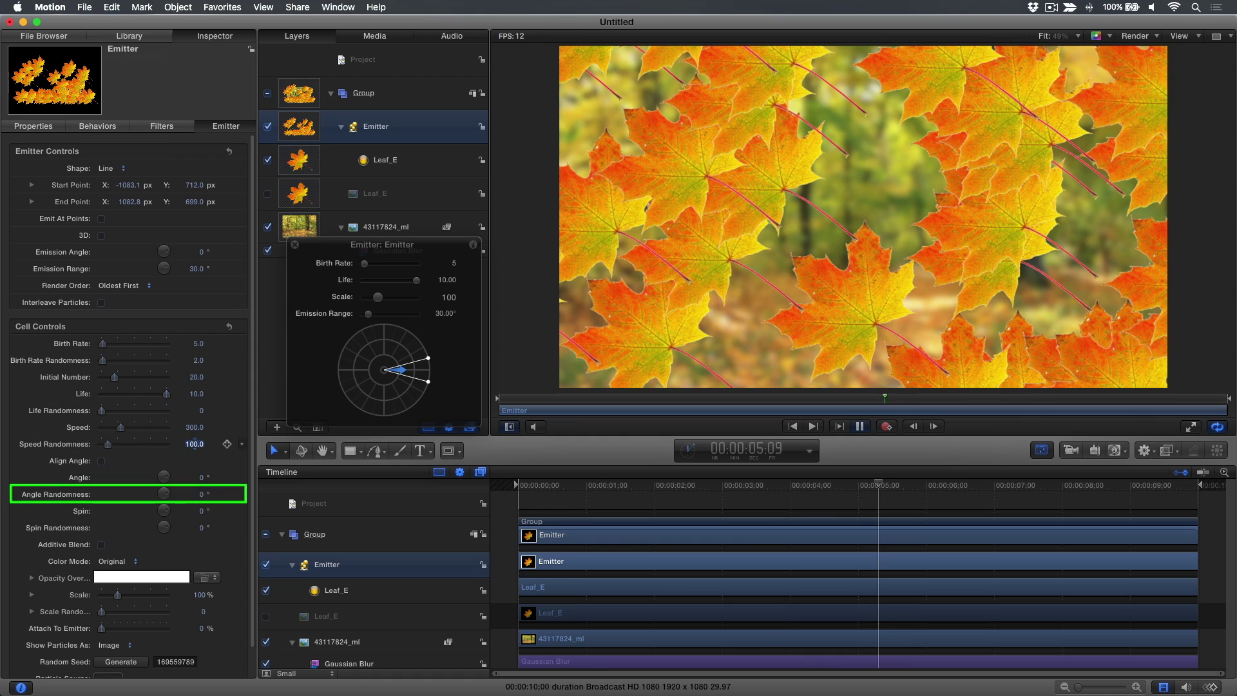
key(Return)
double_click(207, 494)
text(180)
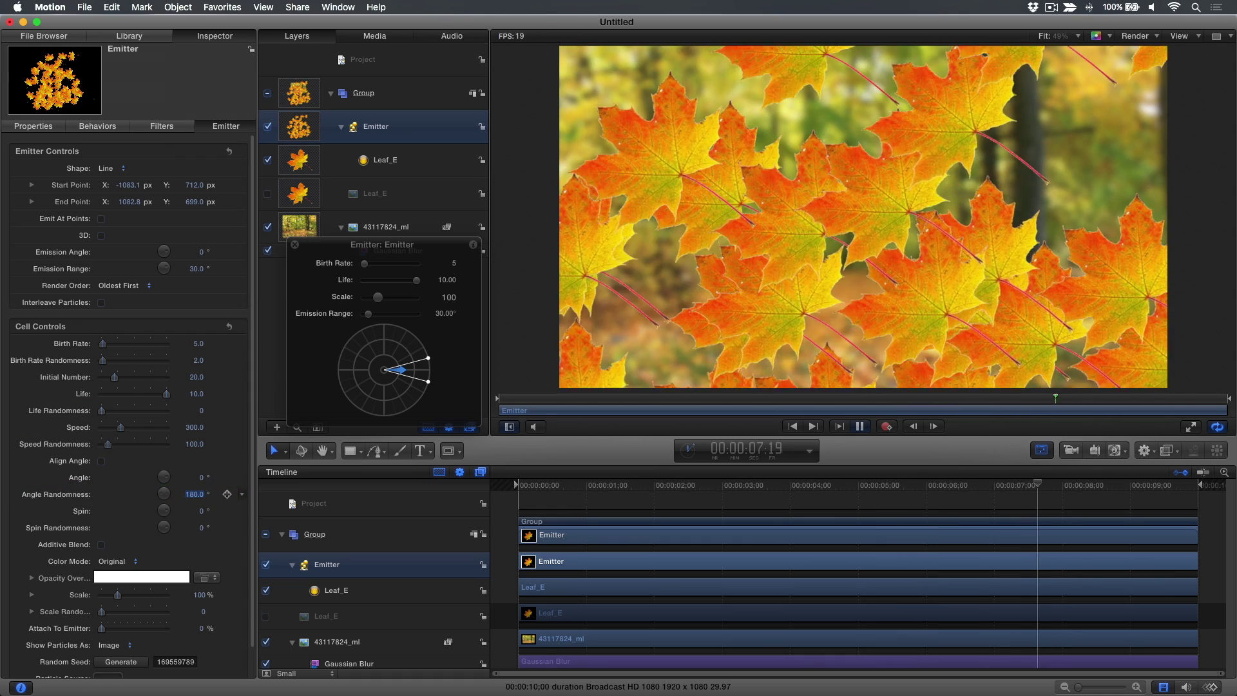
key(Return)
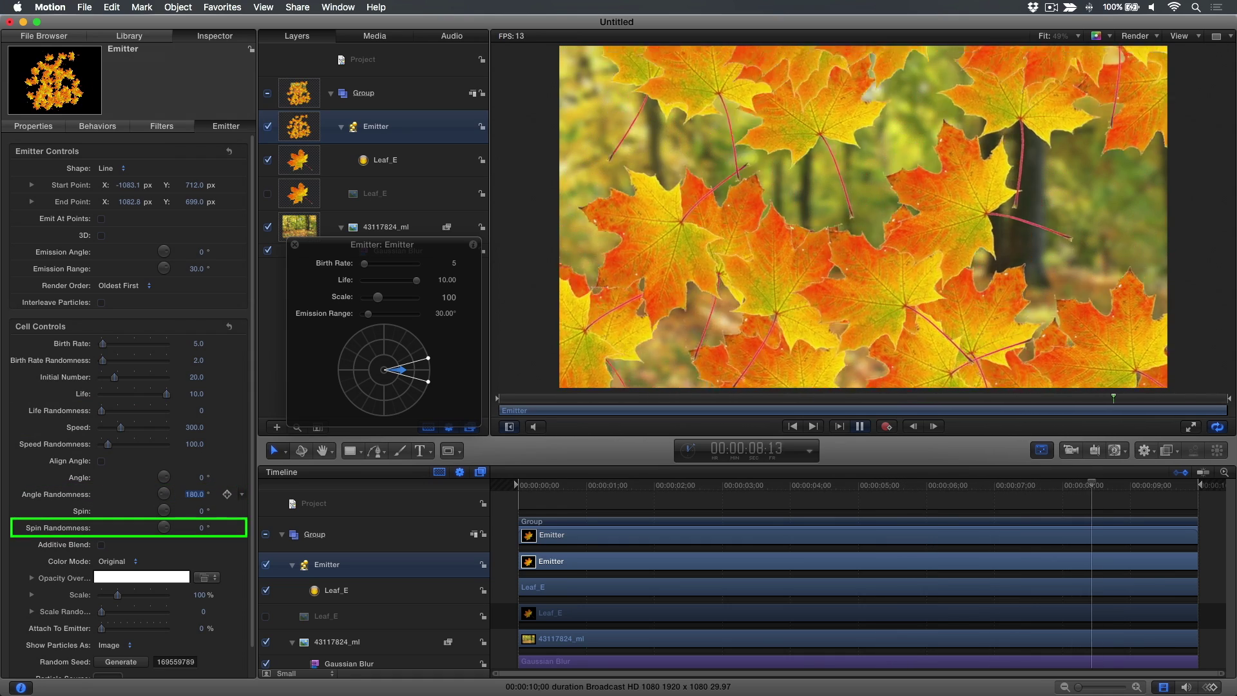
Step: Set spin randomness 75, scale 40% and scale randomness 50, then stop playback
double_click(203, 528)
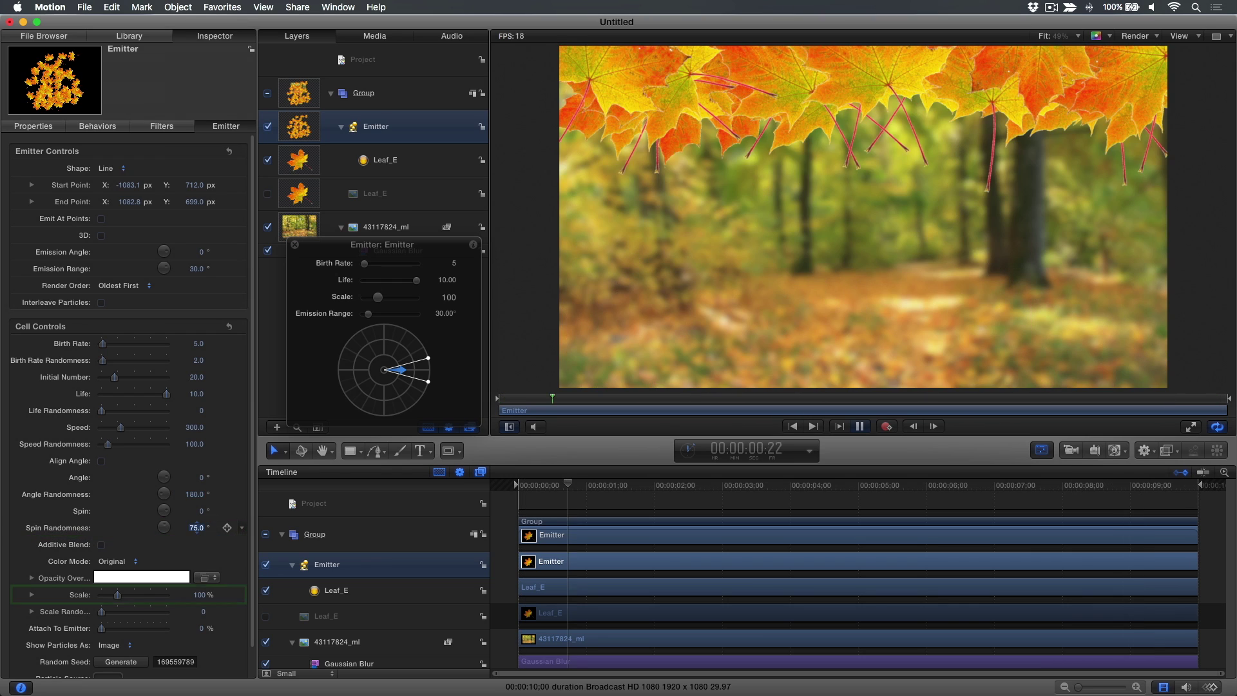
text(75)
key(Return)
double_click(201, 595)
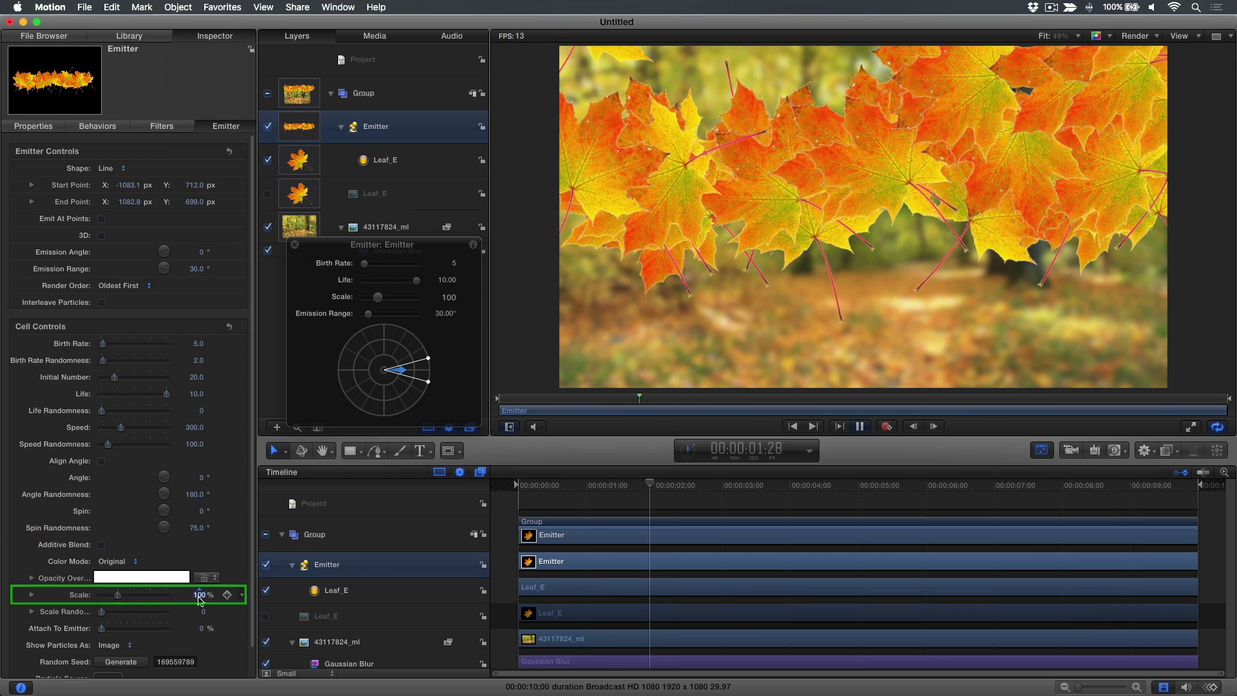
text(40)
key(Return)
double_click(203, 611)
text(5)
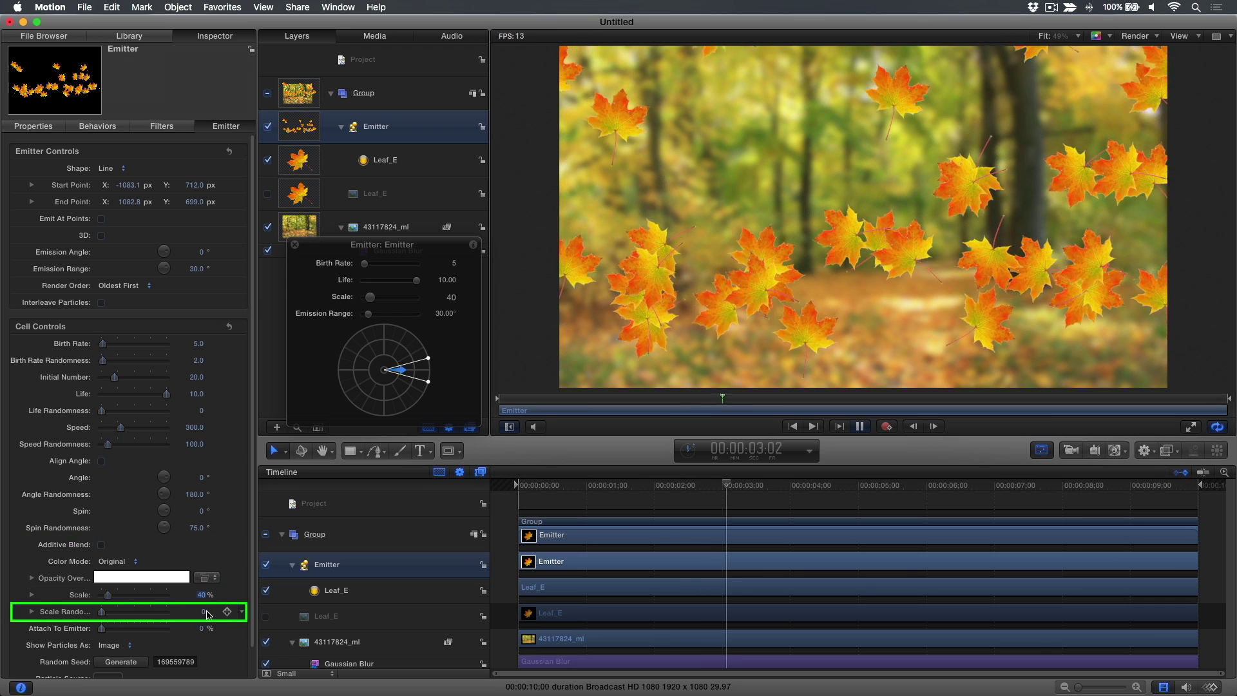
text(0)
key(Return)
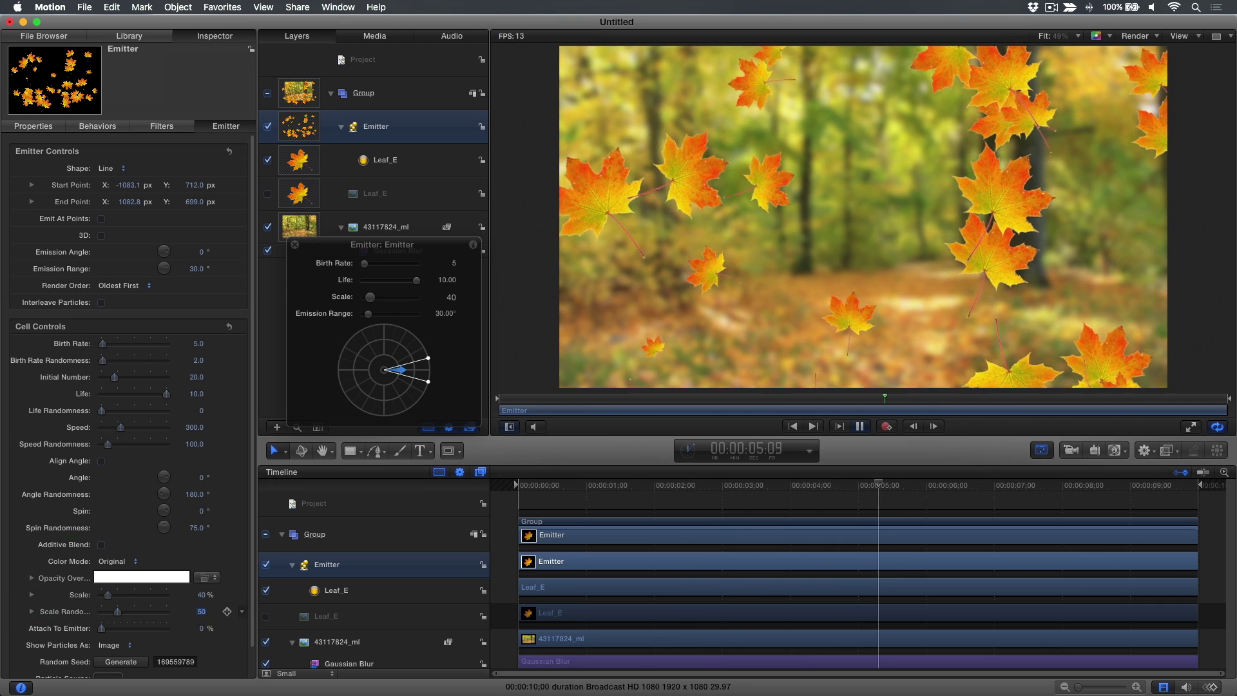
key(space)
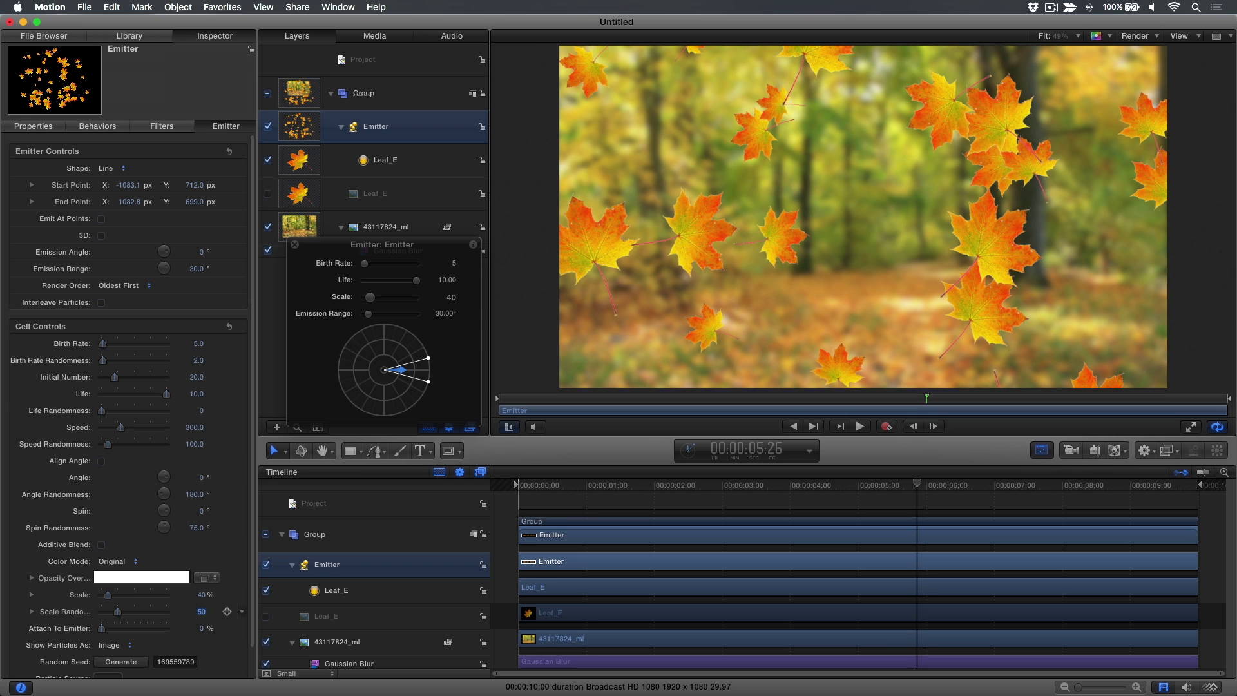
Step: Add a Hue/Saturation filter to the Leaf_E image and fully desaturate it
click(409, 192)
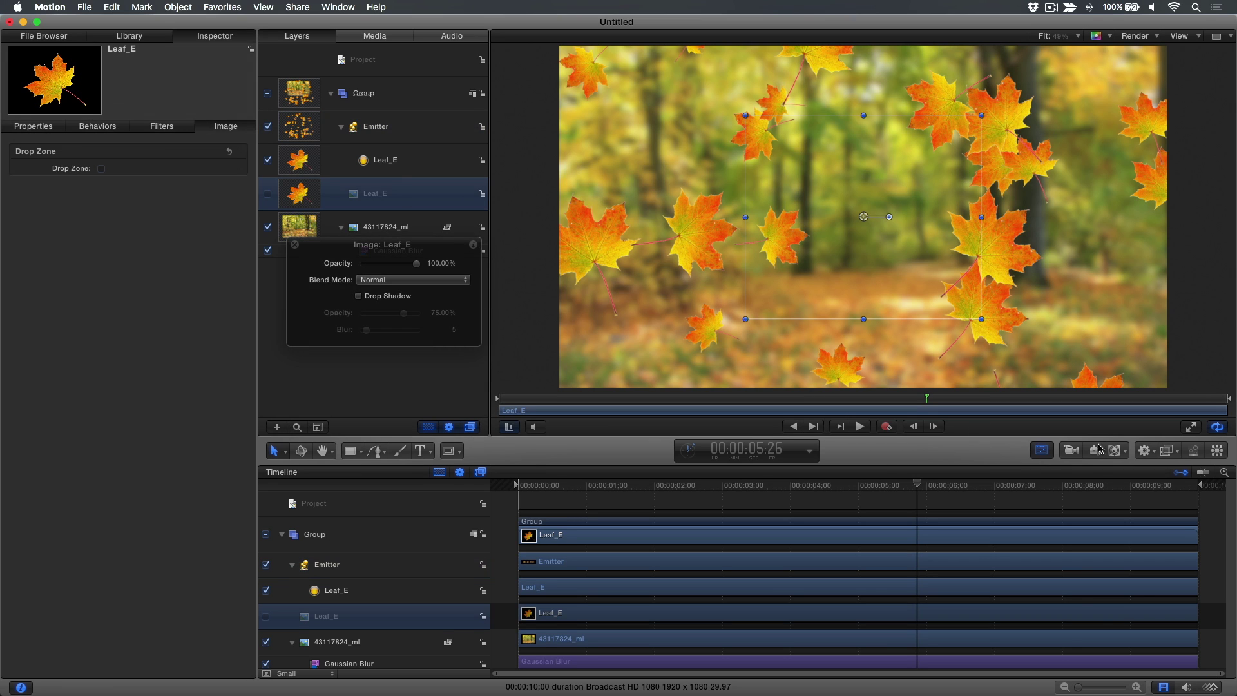
click(1166, 450)
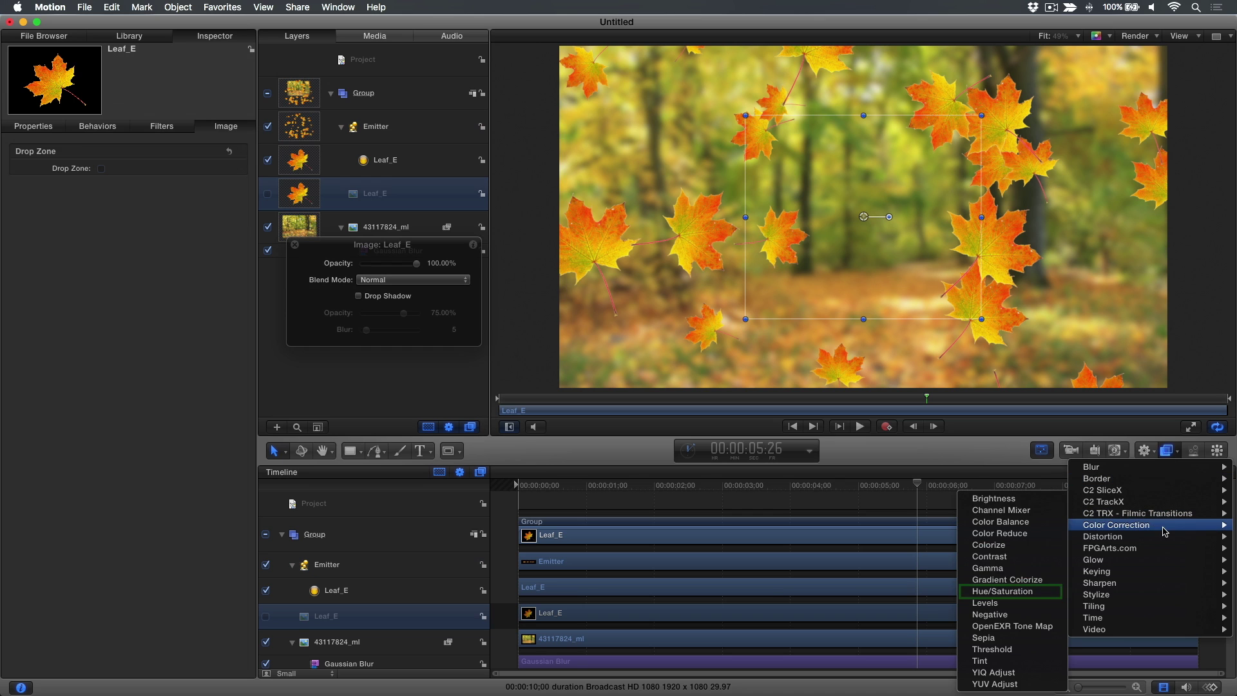
mouse_move(1116, 525)
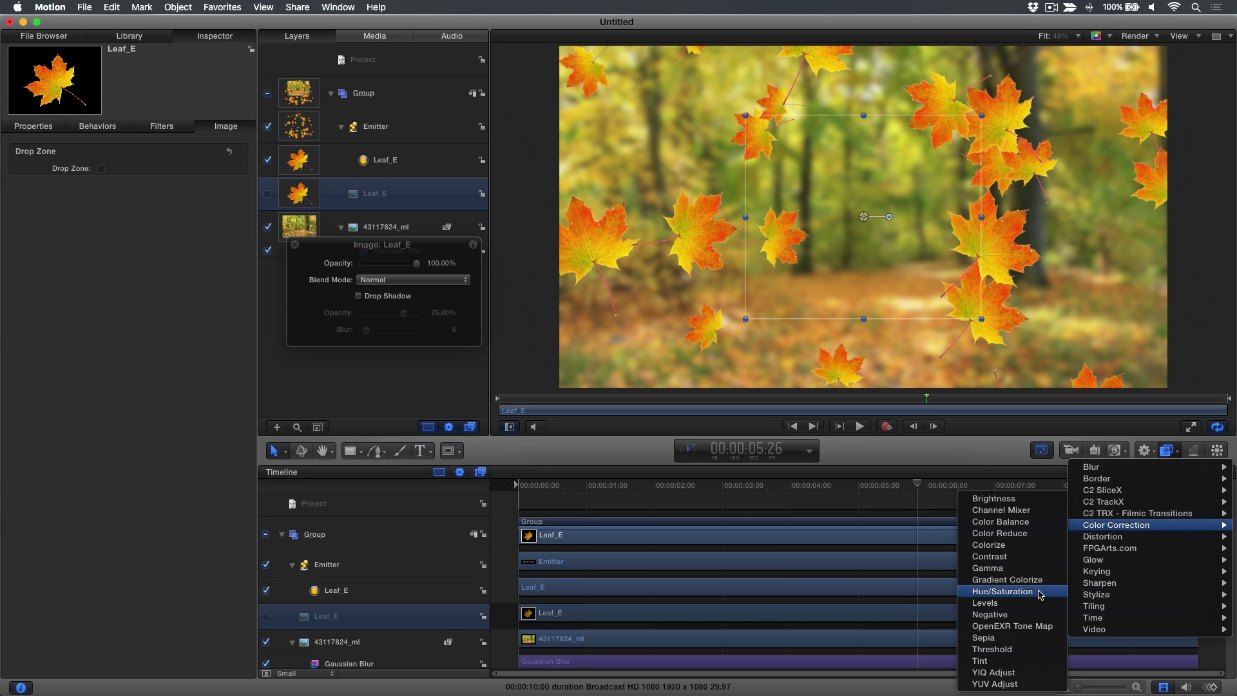
click(1041, 591)
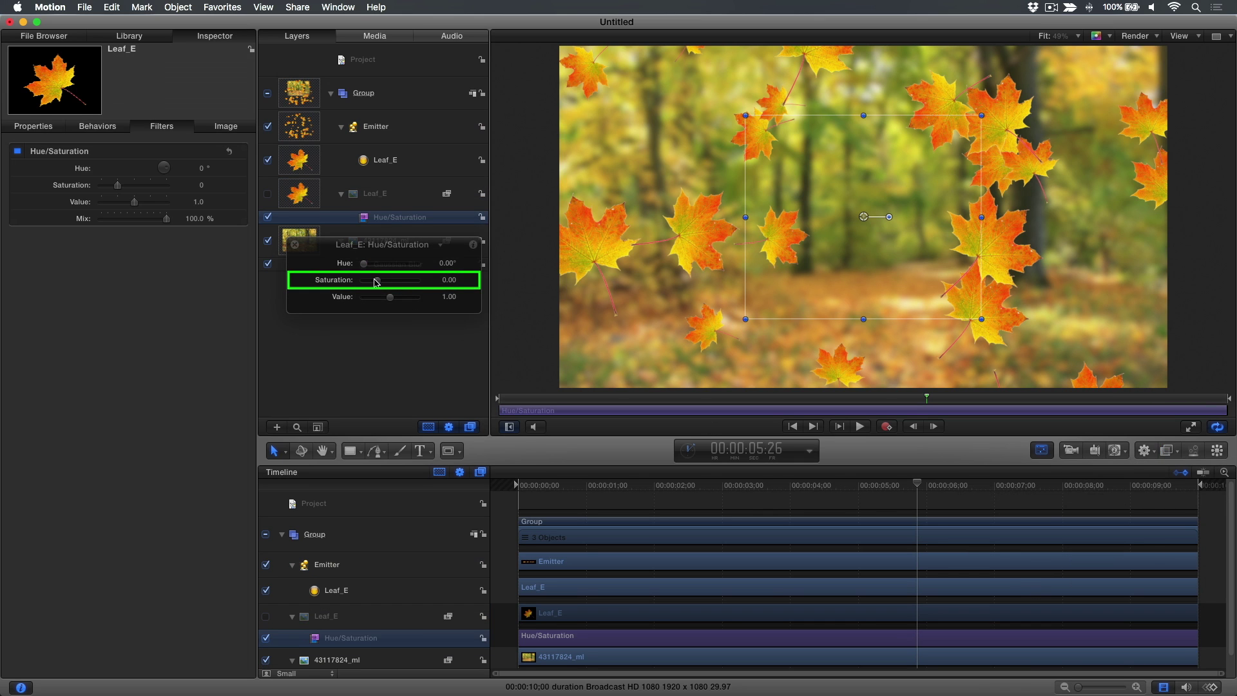
drag(364, 284, 337, 284)
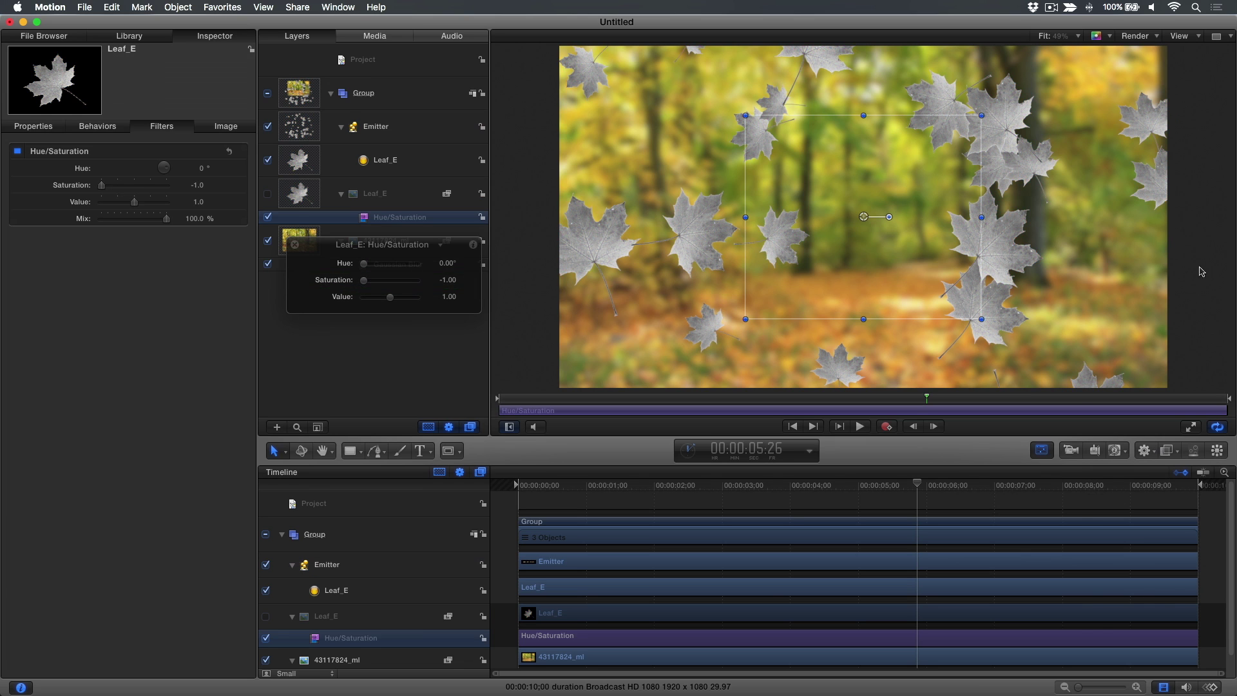
Step: Add a Levels filter to brighten the grey leaves to near white
click(1169, 451)
mouse_move(1116, 525)
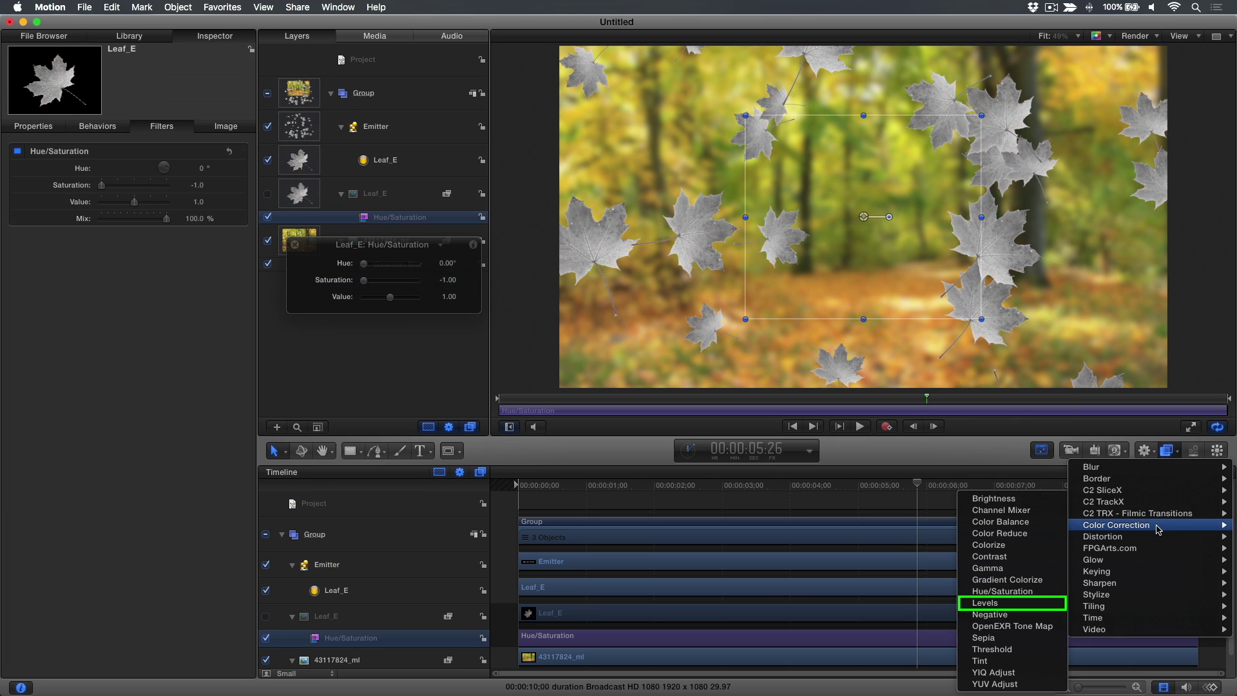
click(1025, 604)
drag(245, 245, 185, 233)
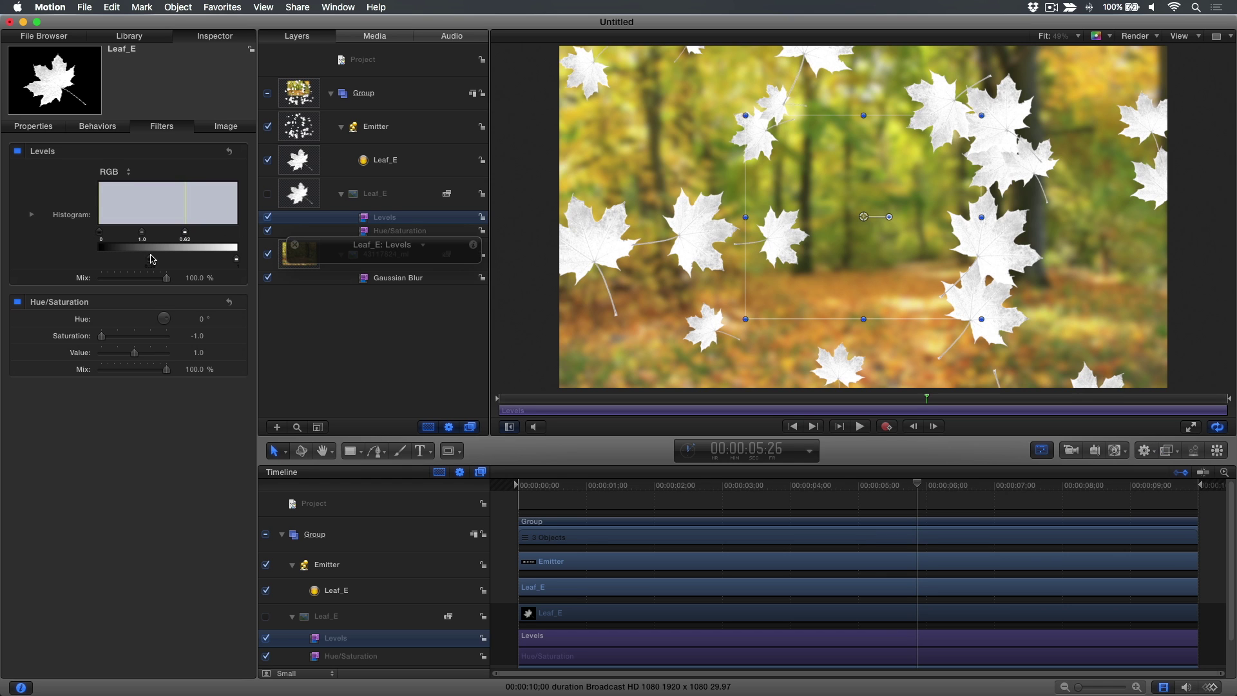
Step: Switch the emitter's particle colour mode to Colour Range
click(426, 127)
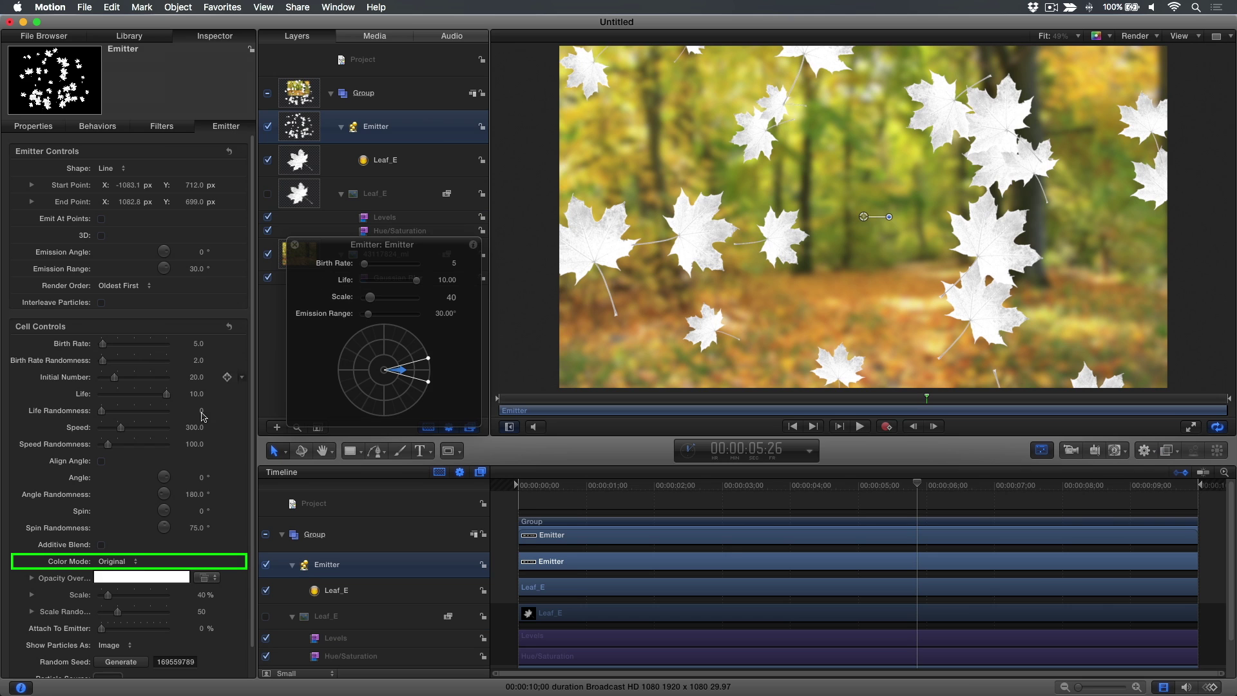
click(135, 561)
click(71, 588)
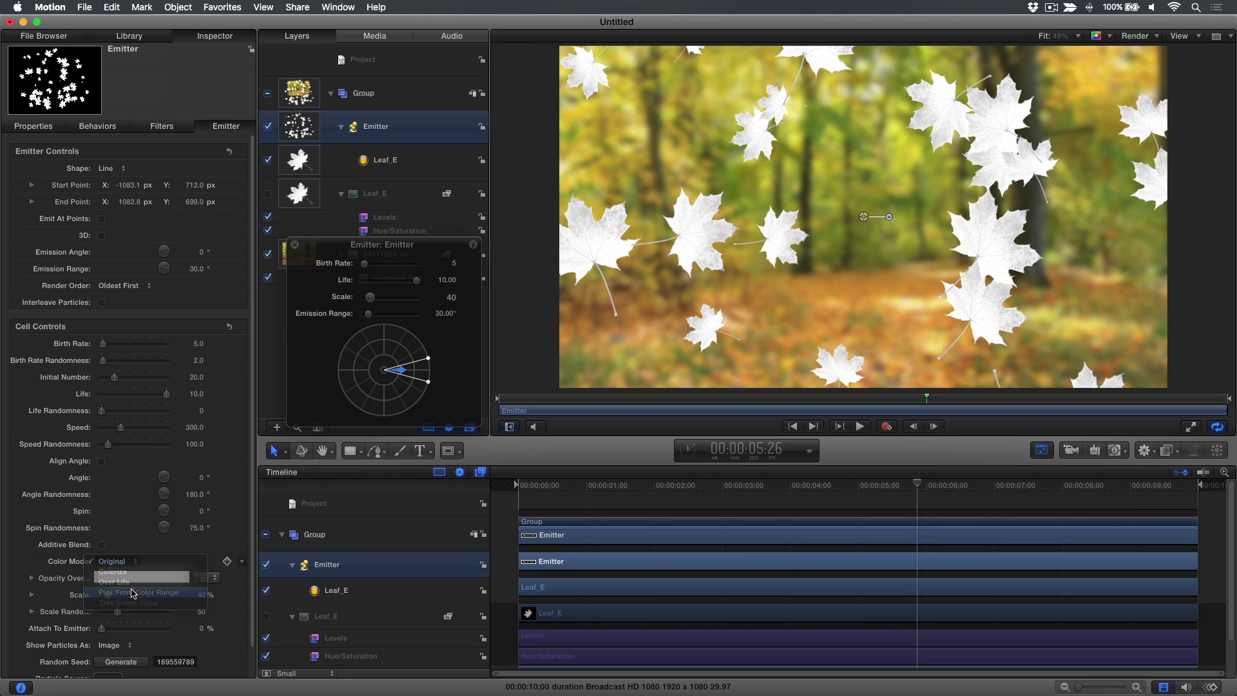
click(30, 578)
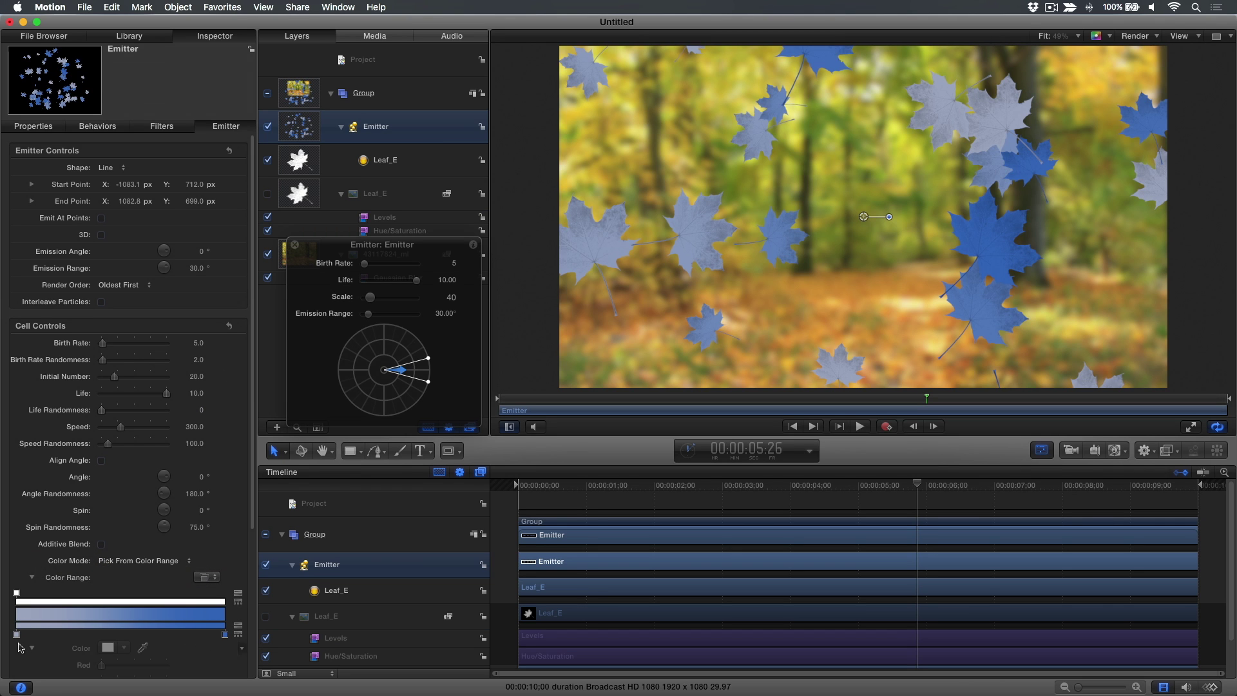
Step: Make the colour range run dark red to yellow, adding a bright yellow stop
drag(16, 636, 98, 550)
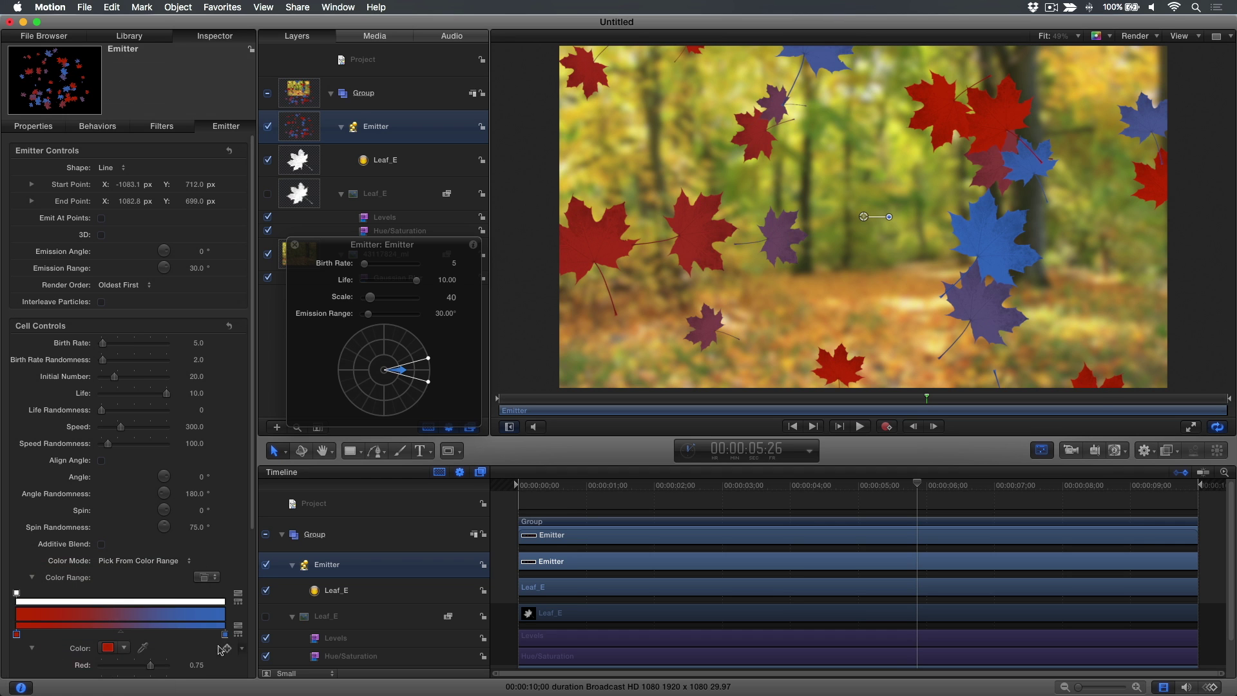
drag(225, 634, 176, 554)
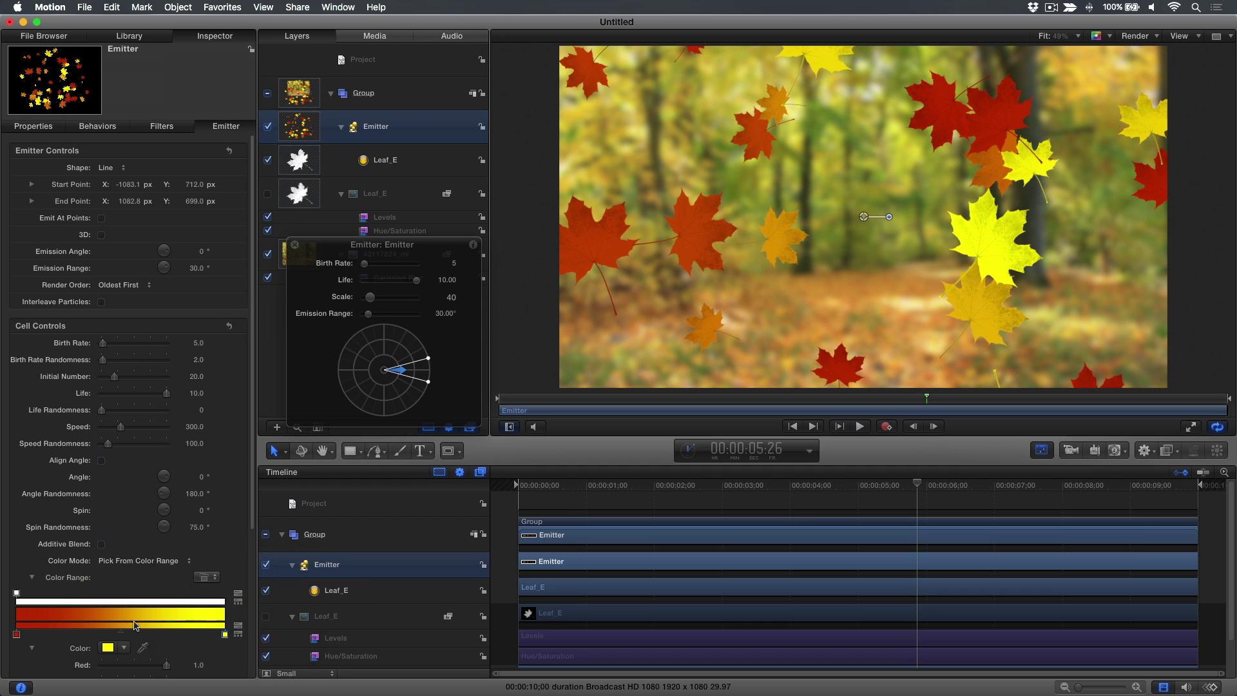
drag(69, 631, 115, 548)
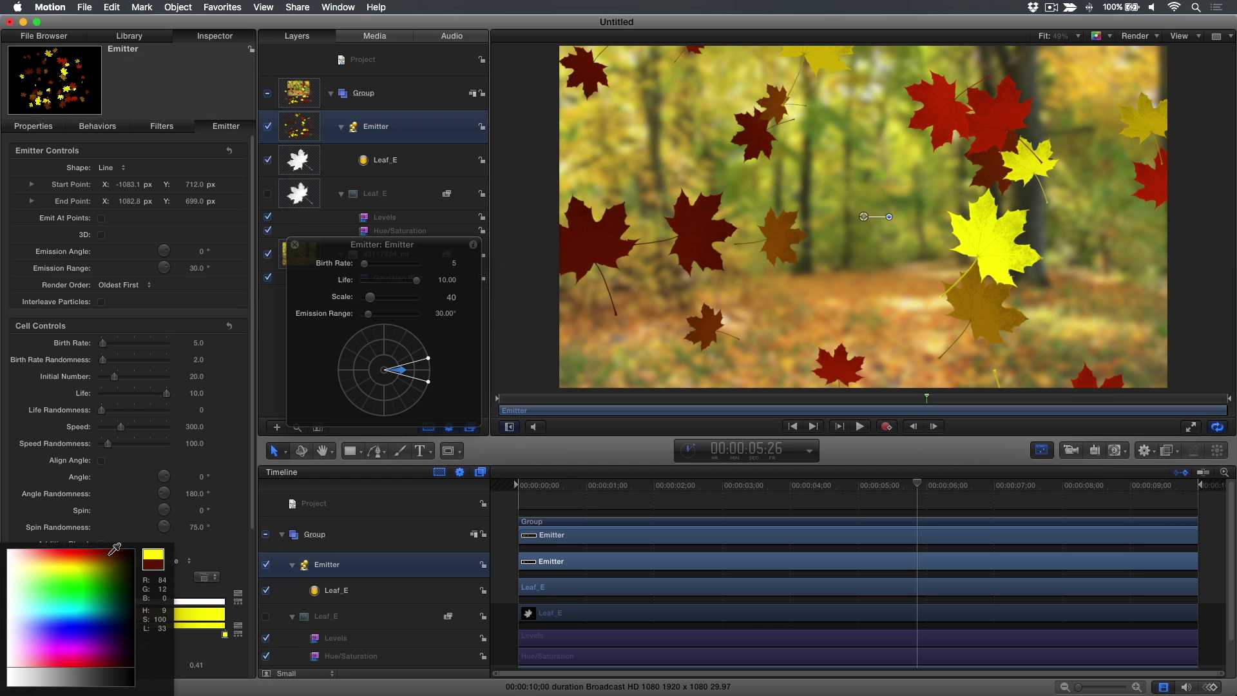
click(142, 634)
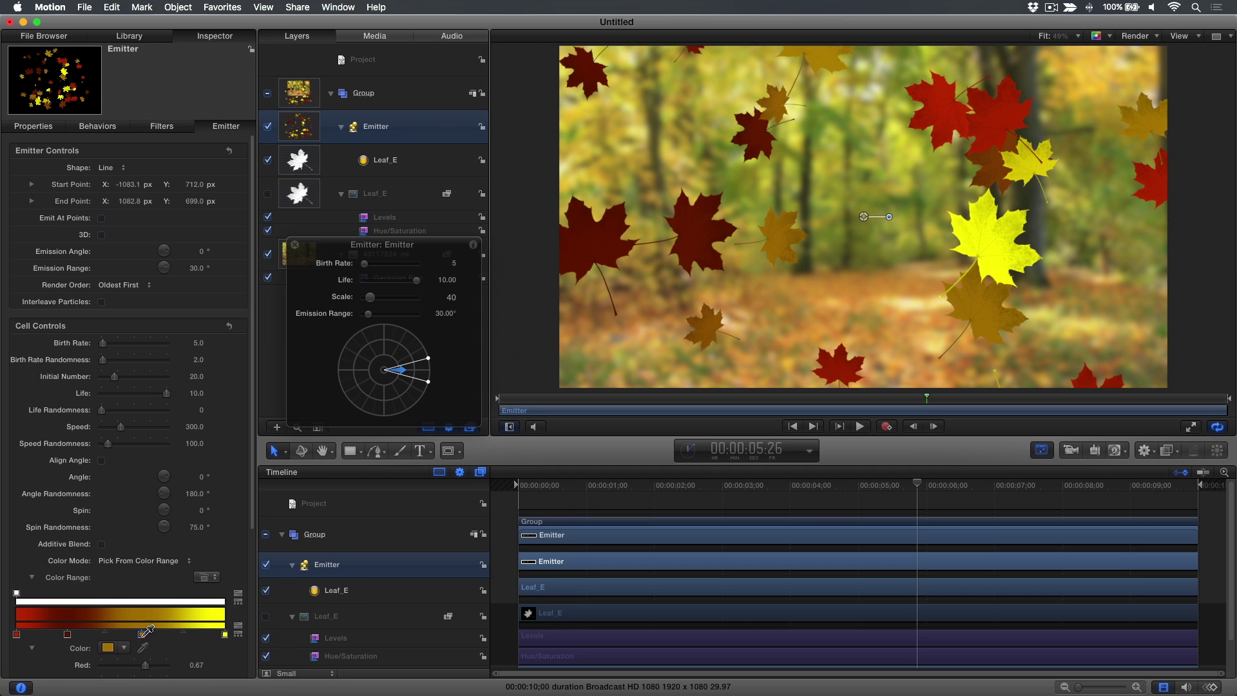
mouse_move(142, 634)
mouse_down()
mouse_move(131, 567)
mouse_move(138, 576)
mouse_up()
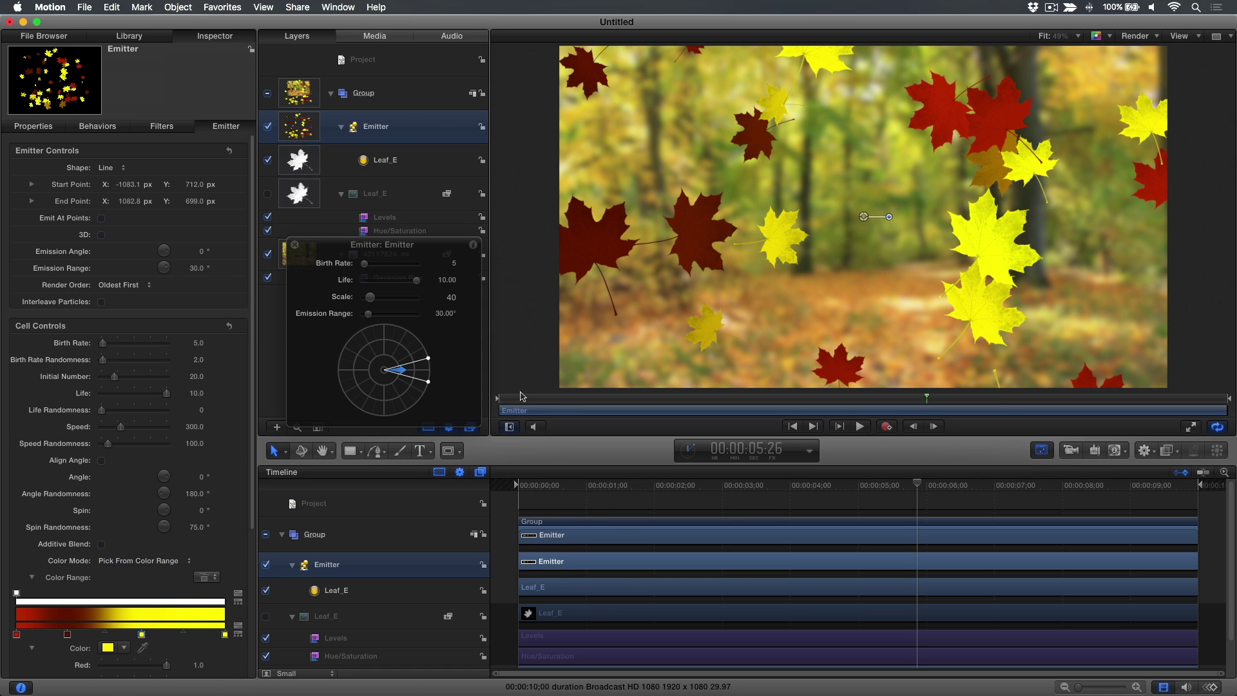
Step: Extend the Emitter bar to start before frame 0 and run to the project's end
drag(522, 397, 497, 398)
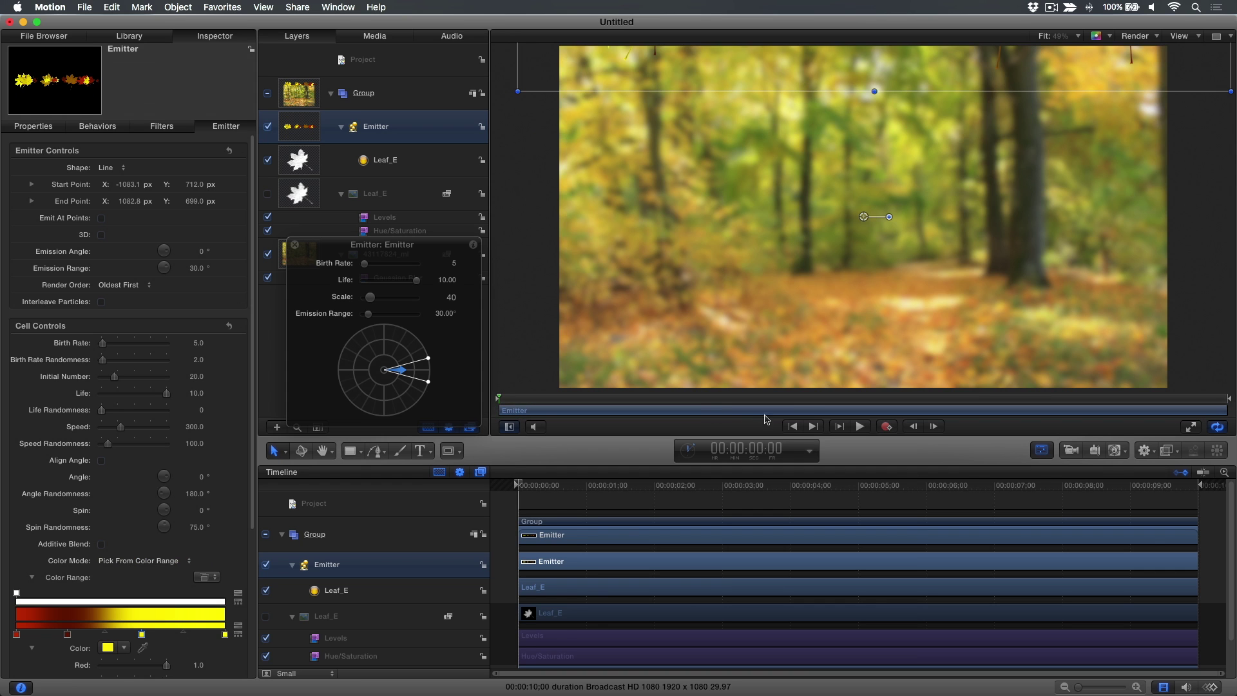
drag(813, 412, 559, 414)
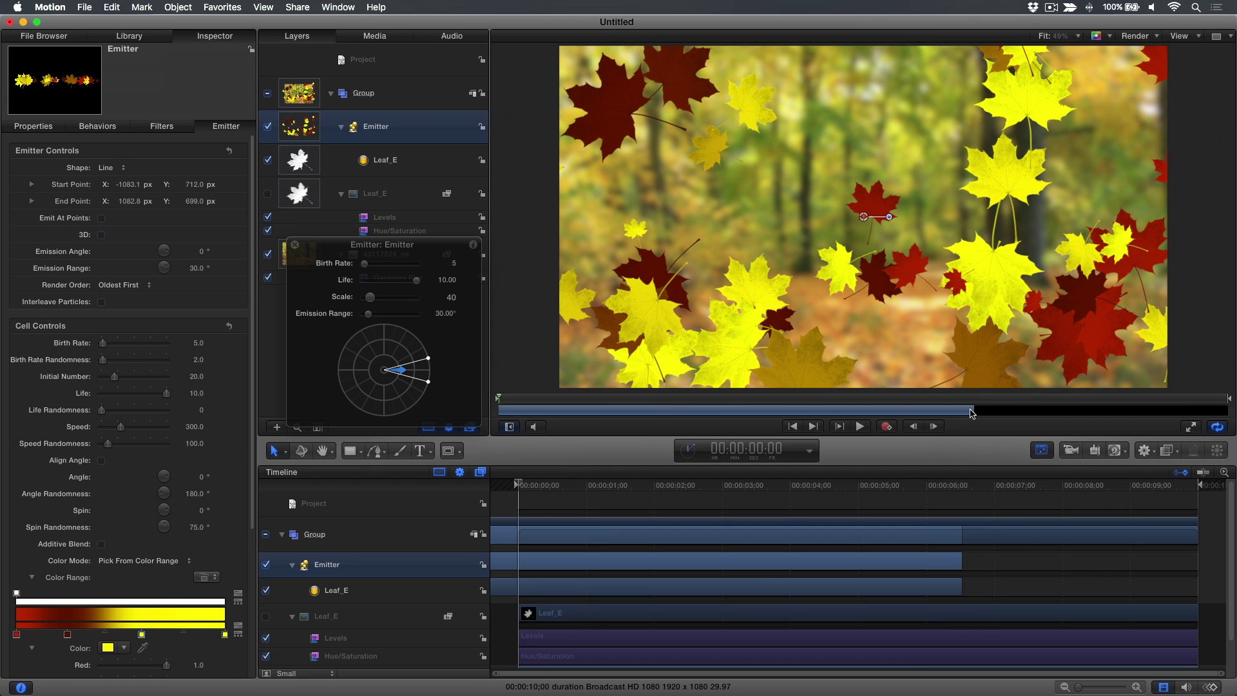
drag(972, 413, 1230, 407)
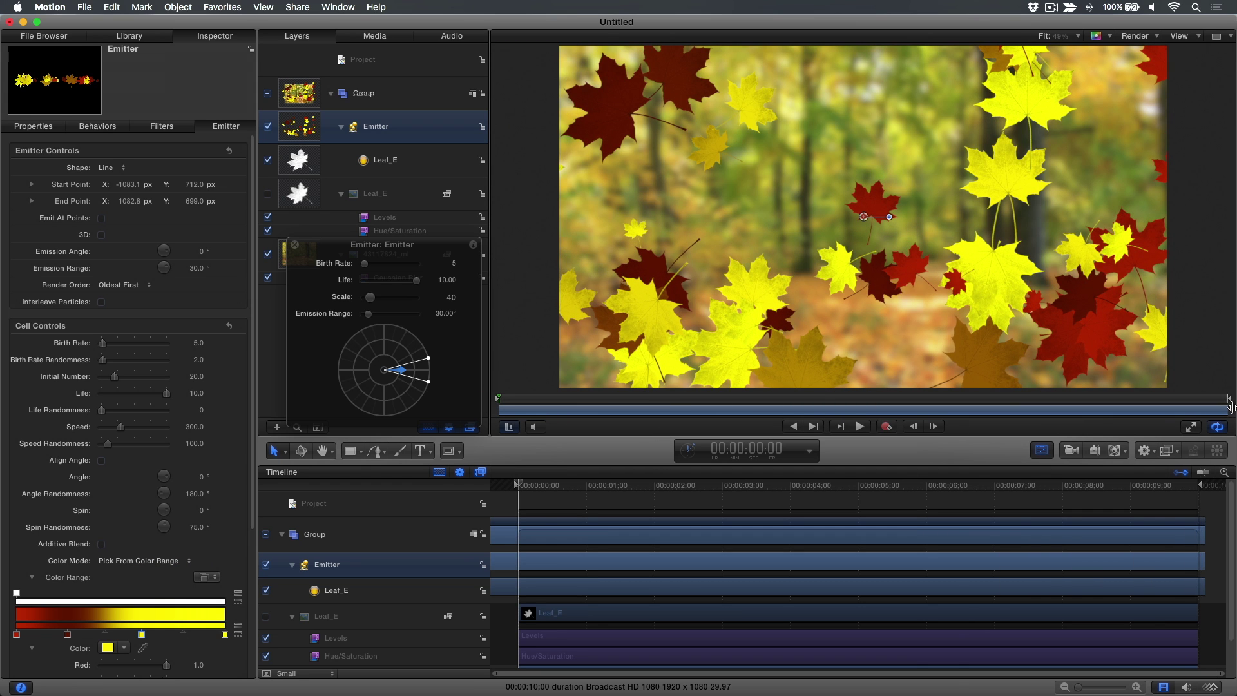
Step: Add the title "There's a chill in the air...." at size 104, nudged left and down
click(422, 453)
click(666, 216)
text(There's a chill in the air....)
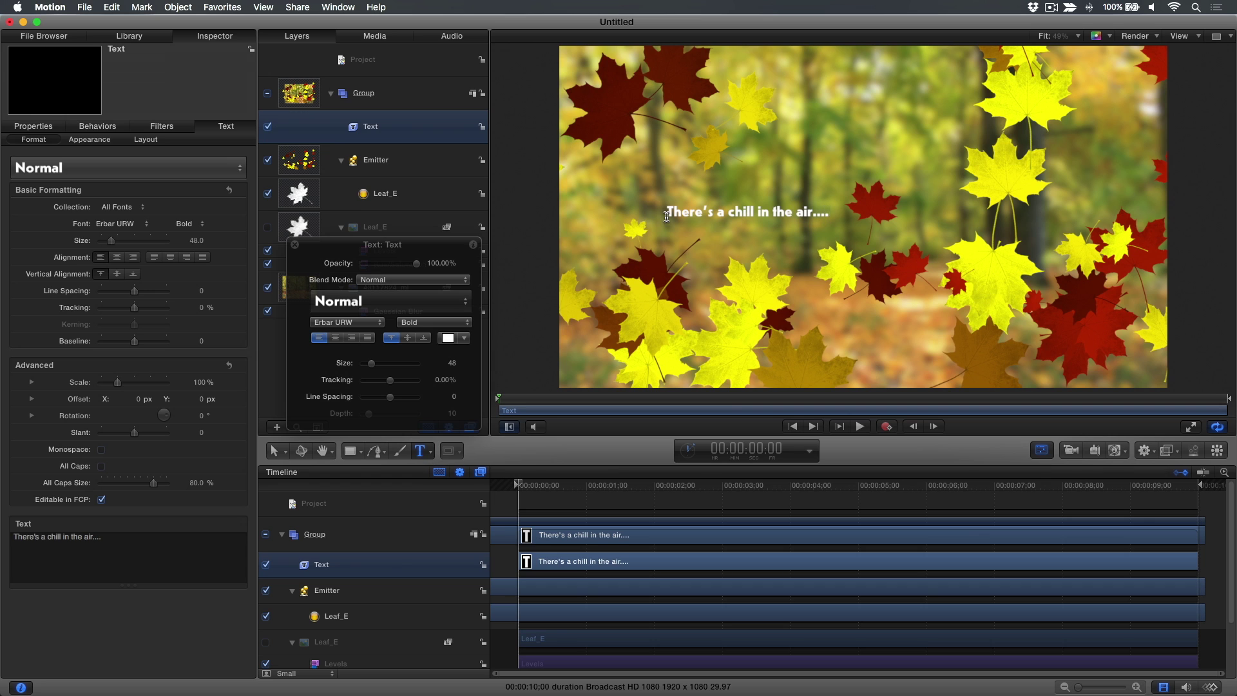
key(Escape)
drag(372, 367, 385, 367)
drag(733, 215, 693, 235)
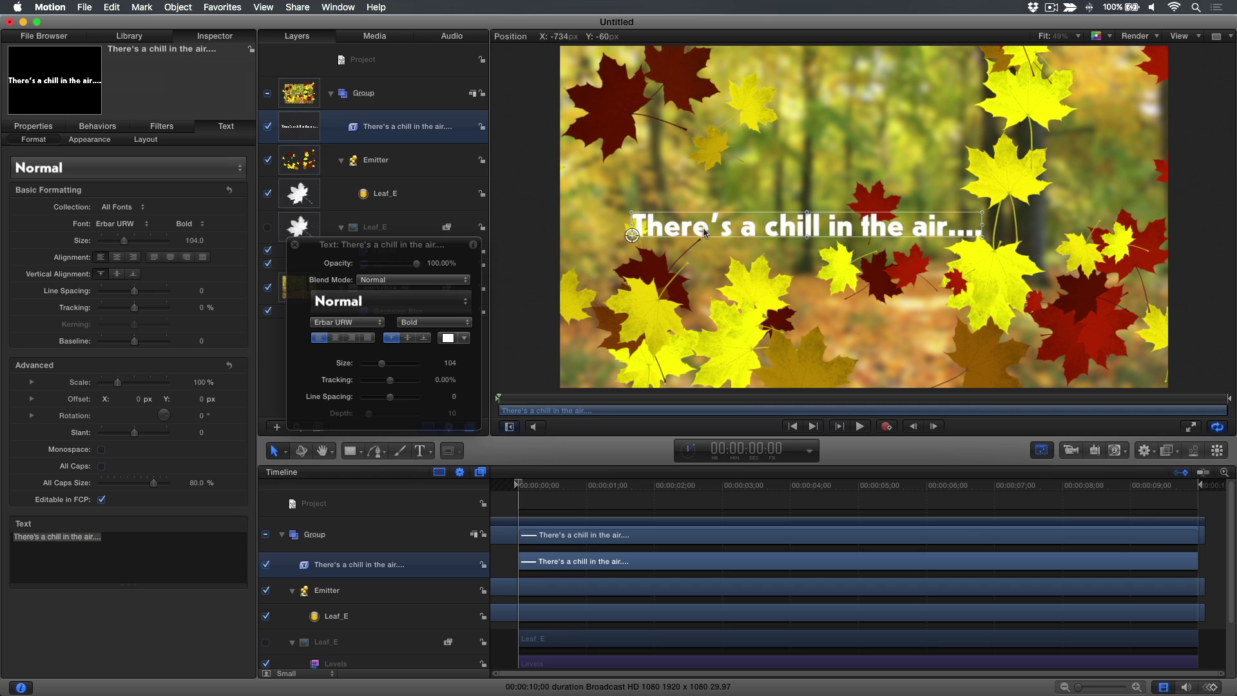
Step: Apply the Fade Words In behavior to the title and preview it
click(1150, 452)
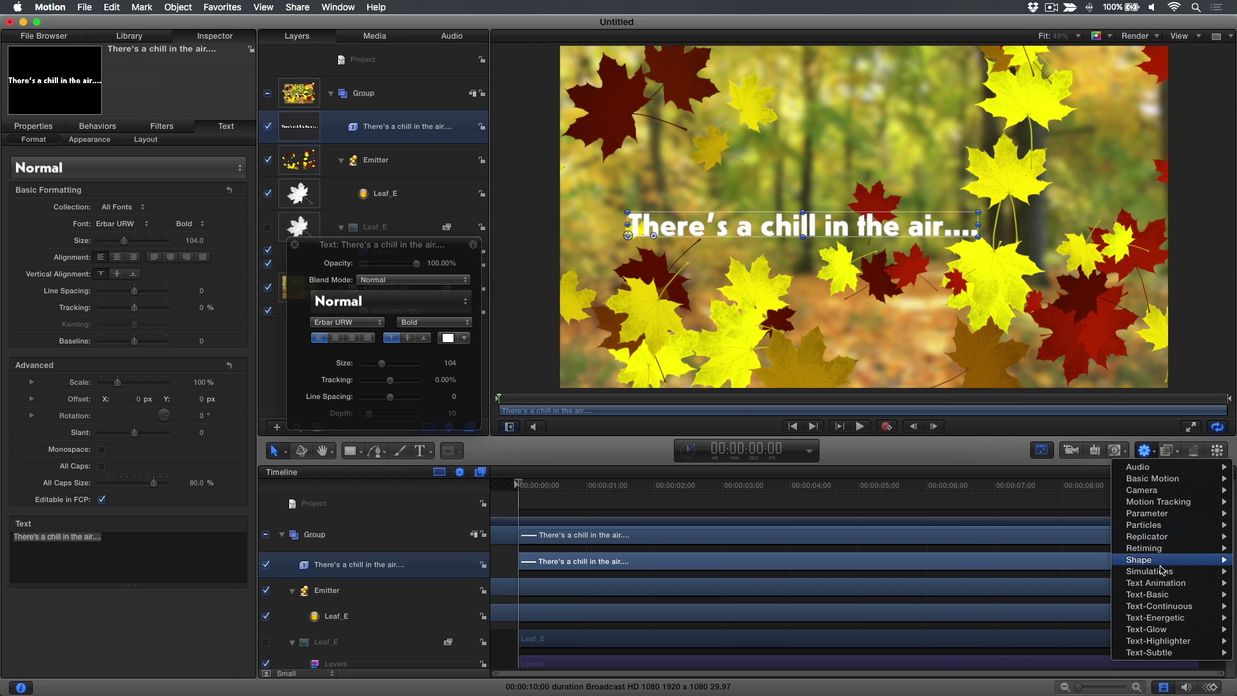
mouse_move(1148, 594)
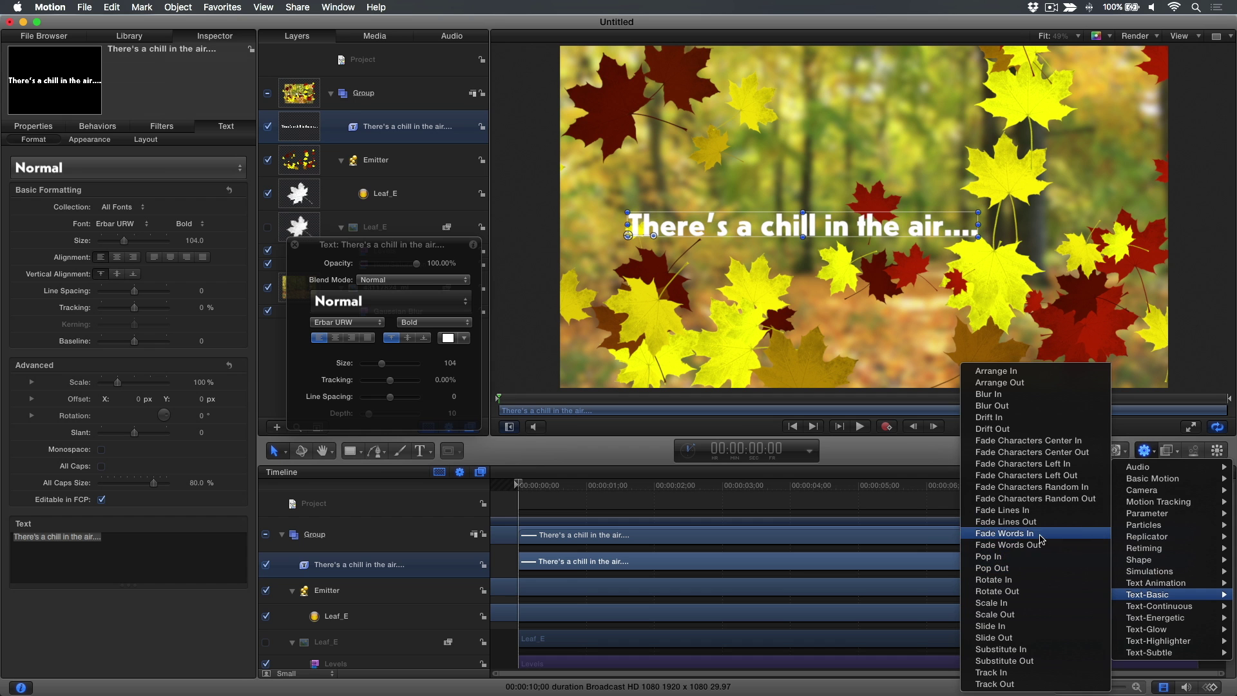
click(1041, 534)
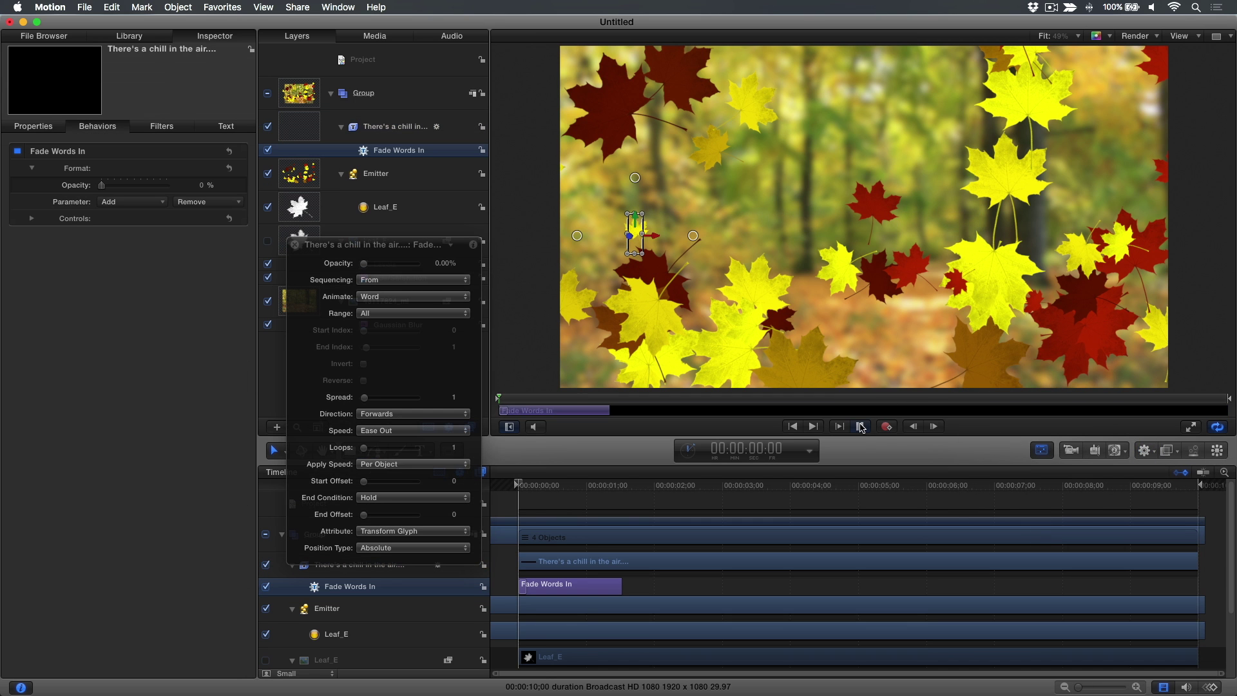
click(861, 427)
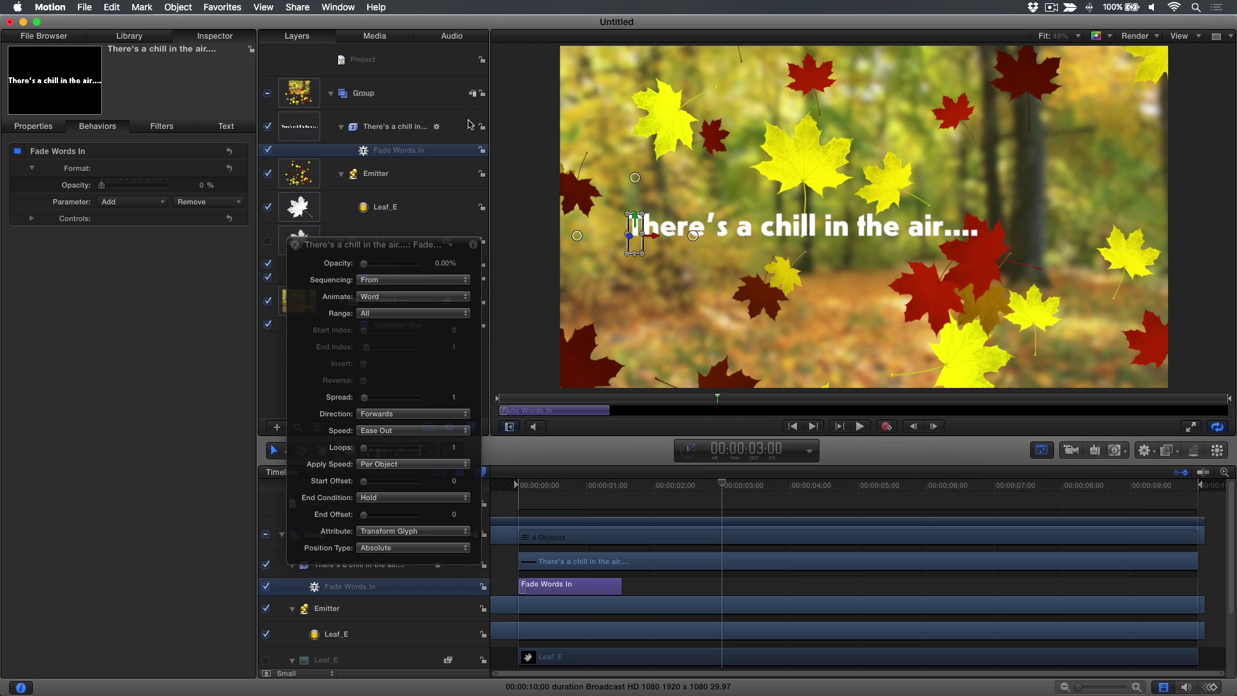
click(418, 174)
Step: Publish the emitter's Color Range and Birth Rate parameters to Final Cut
scroll(64, 503, down, 2)
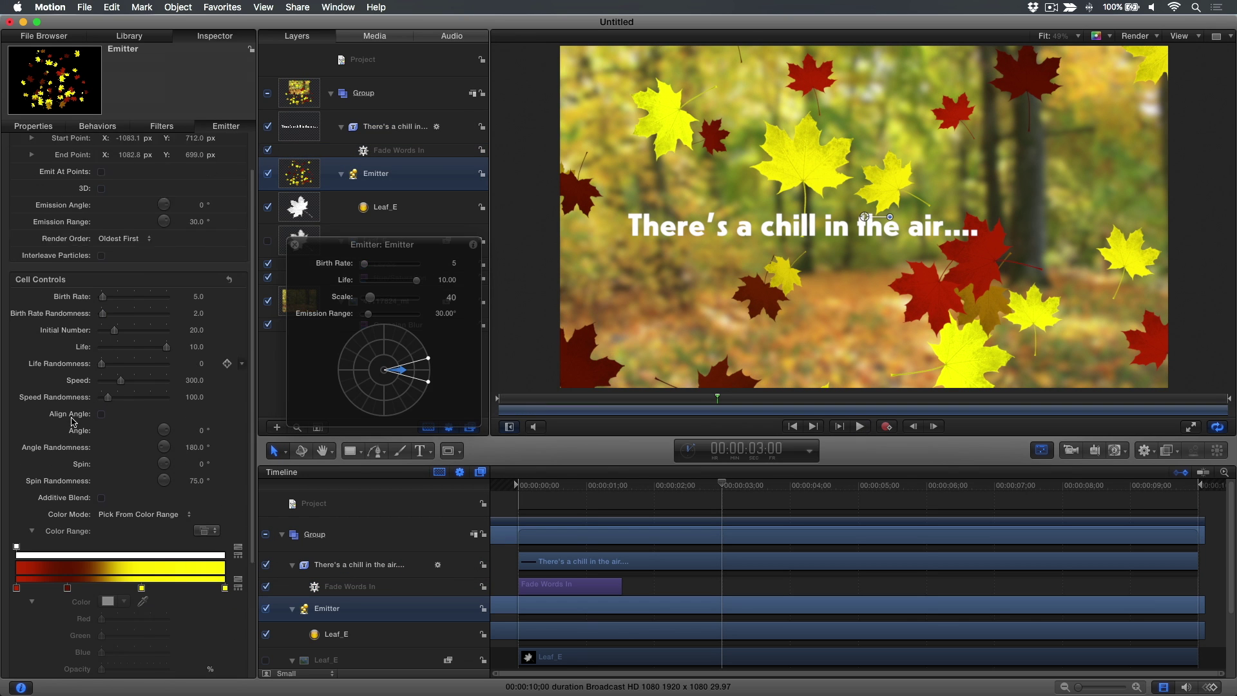
scroll(60, 494, down, 3)
right_click(58, 499)
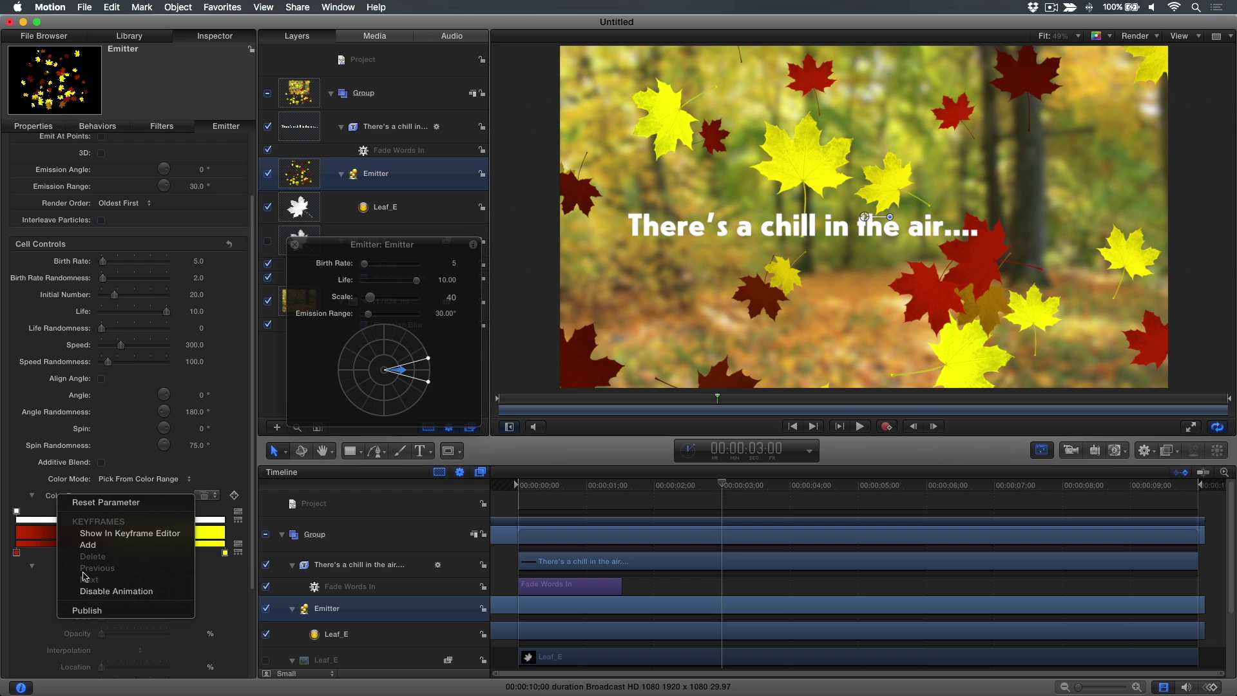
click(106, 611)
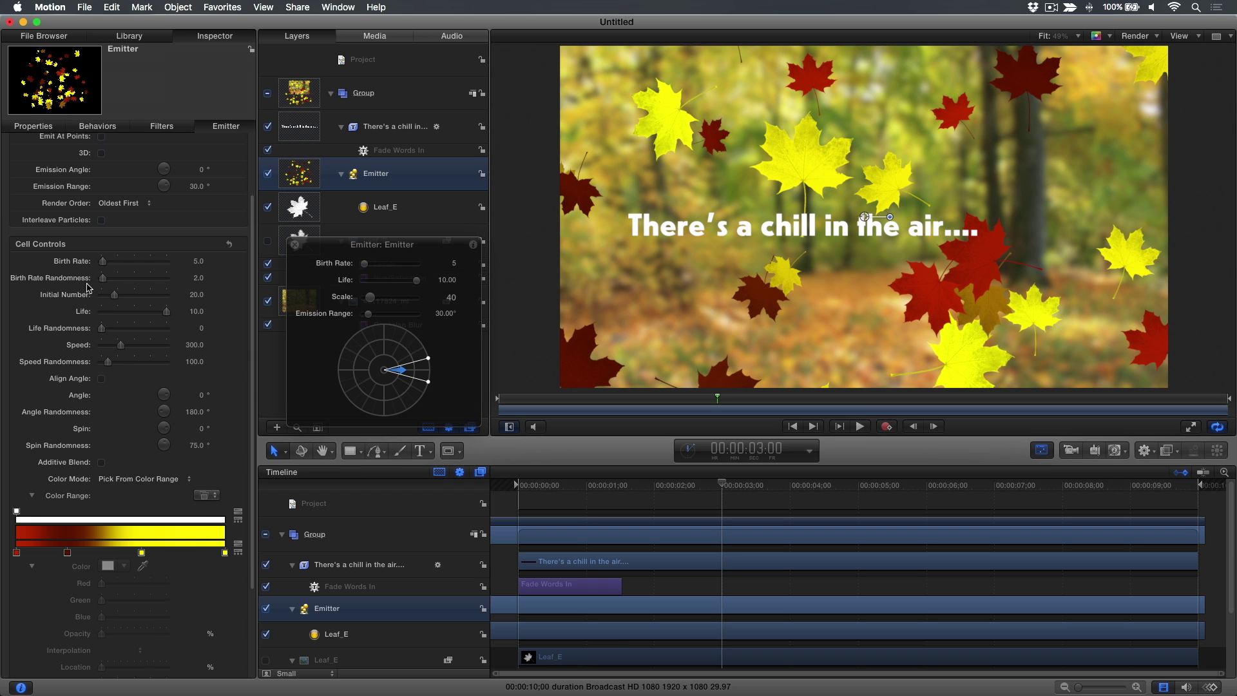
right_click(76, 267)
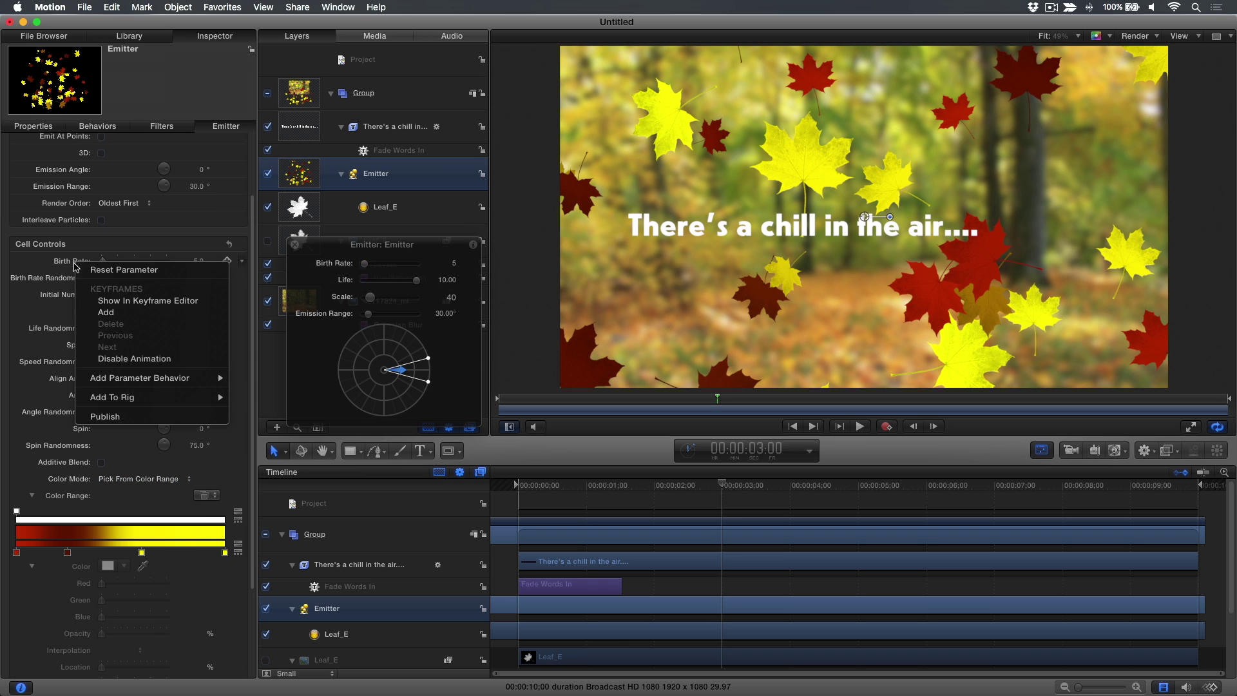
click(106, 417)
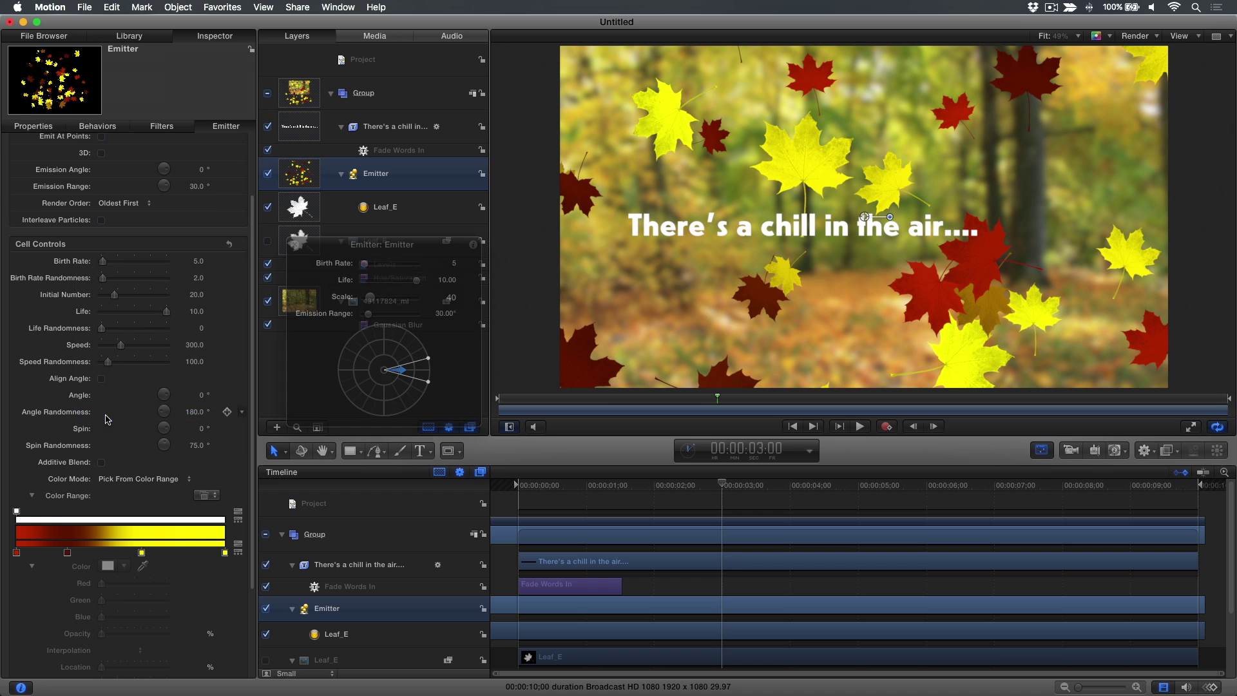
Step: Publish the project as 'Fall Open' in a new My Templates category
click(86, 8)
click(107, 92)
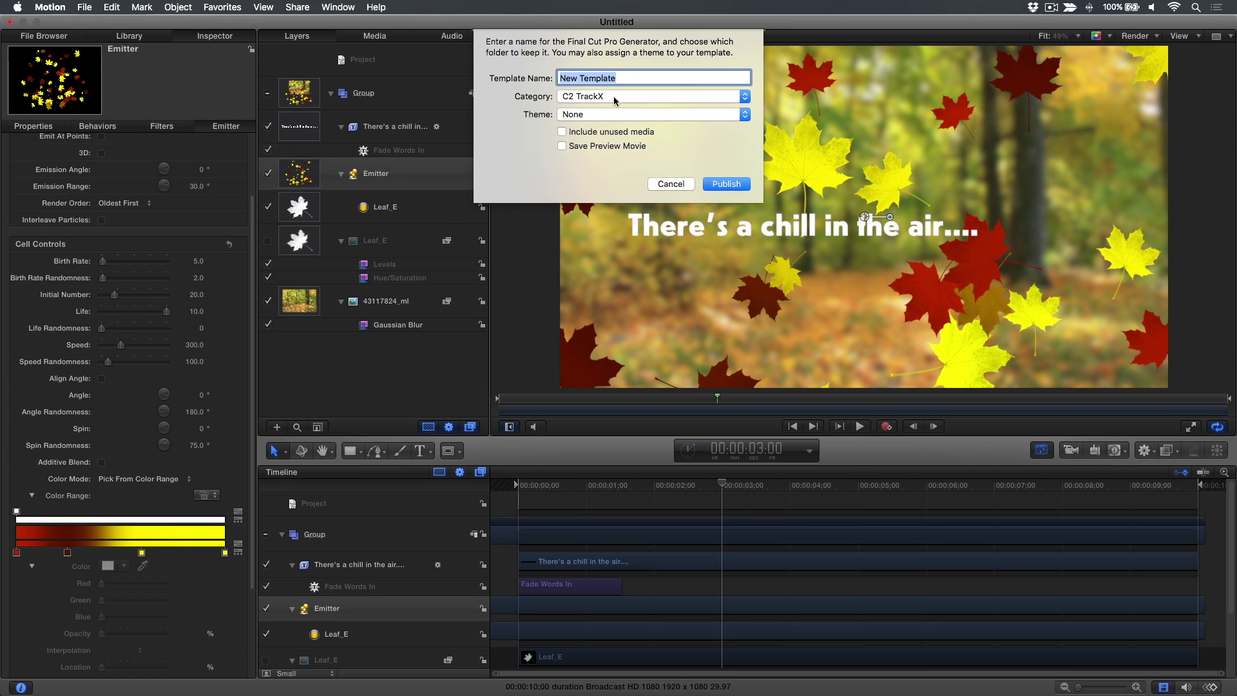
click(615, 98)
click(606, 186)
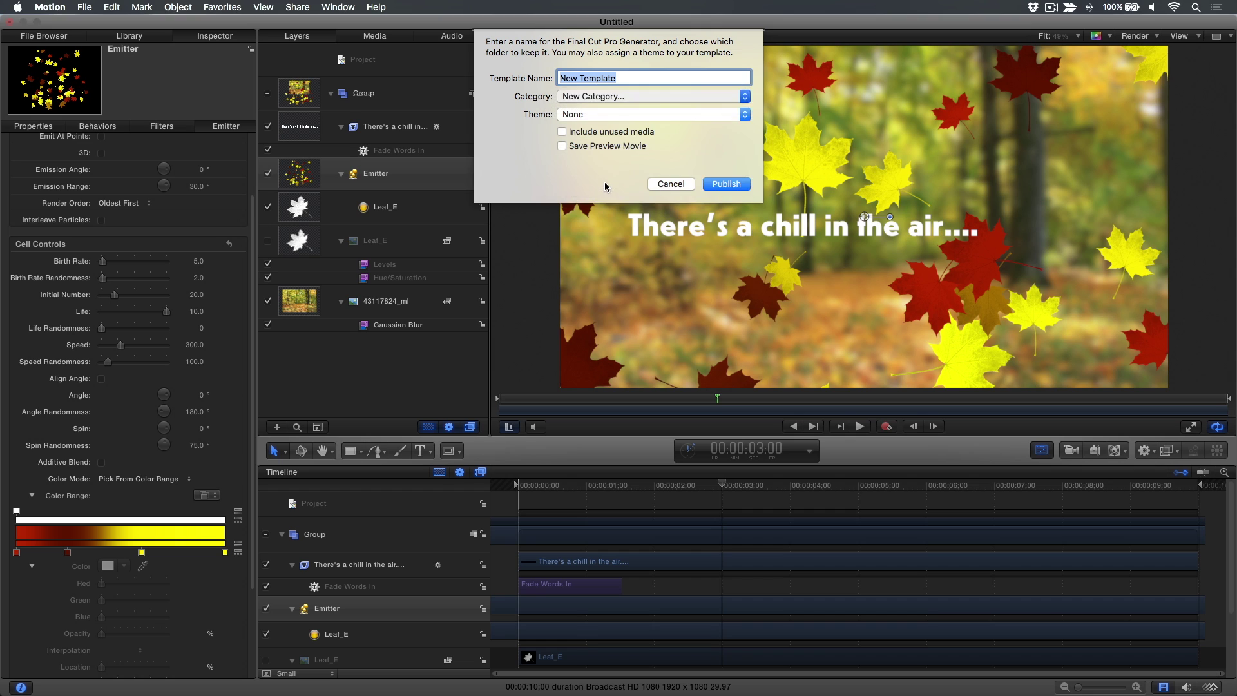
text(My Templates)
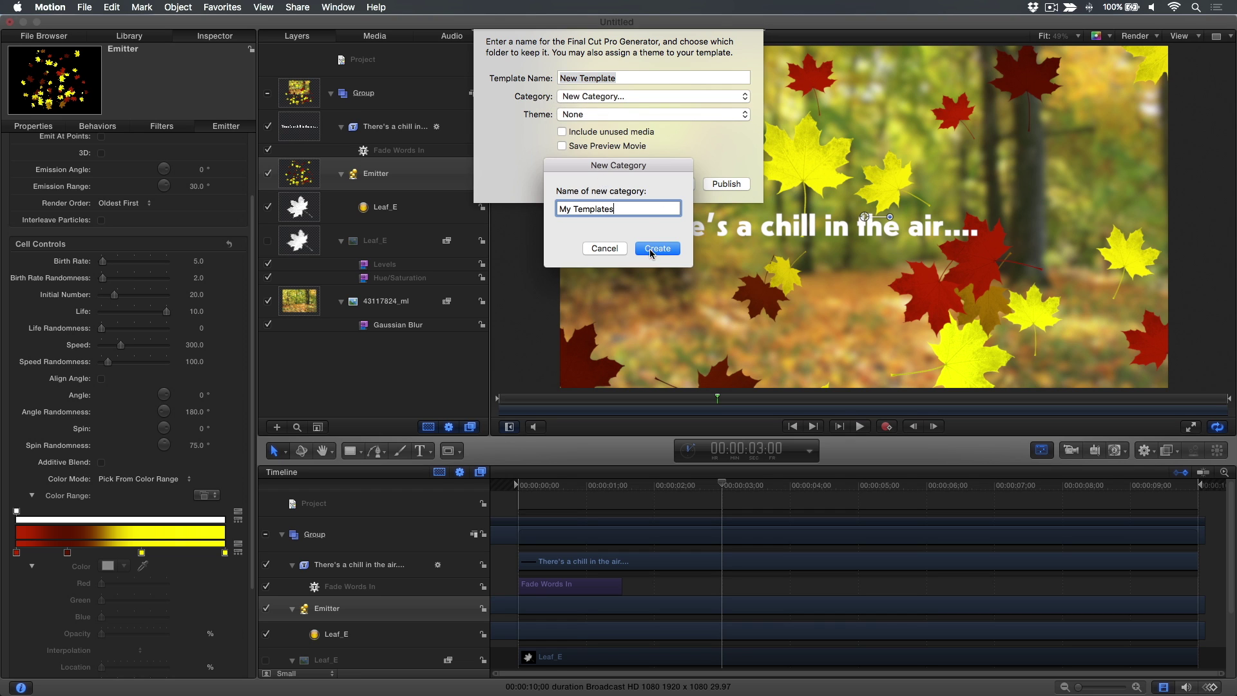
click(652, 251)
text(Fall Open)
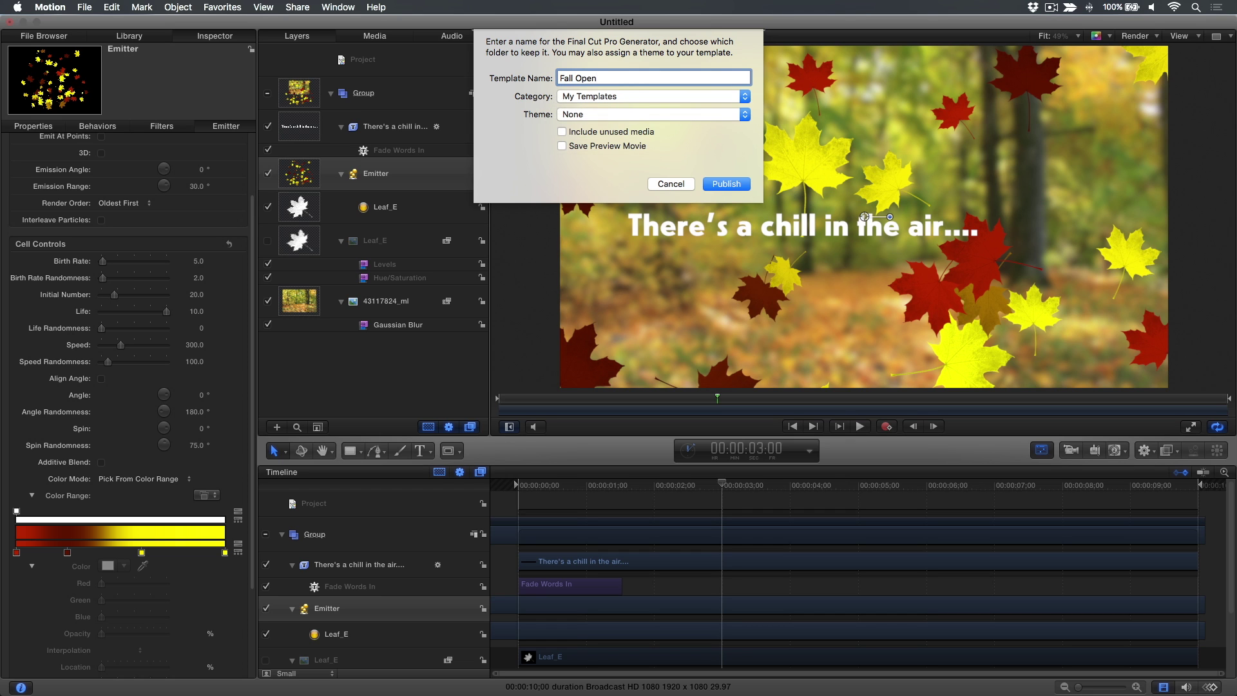
click(727, 185)
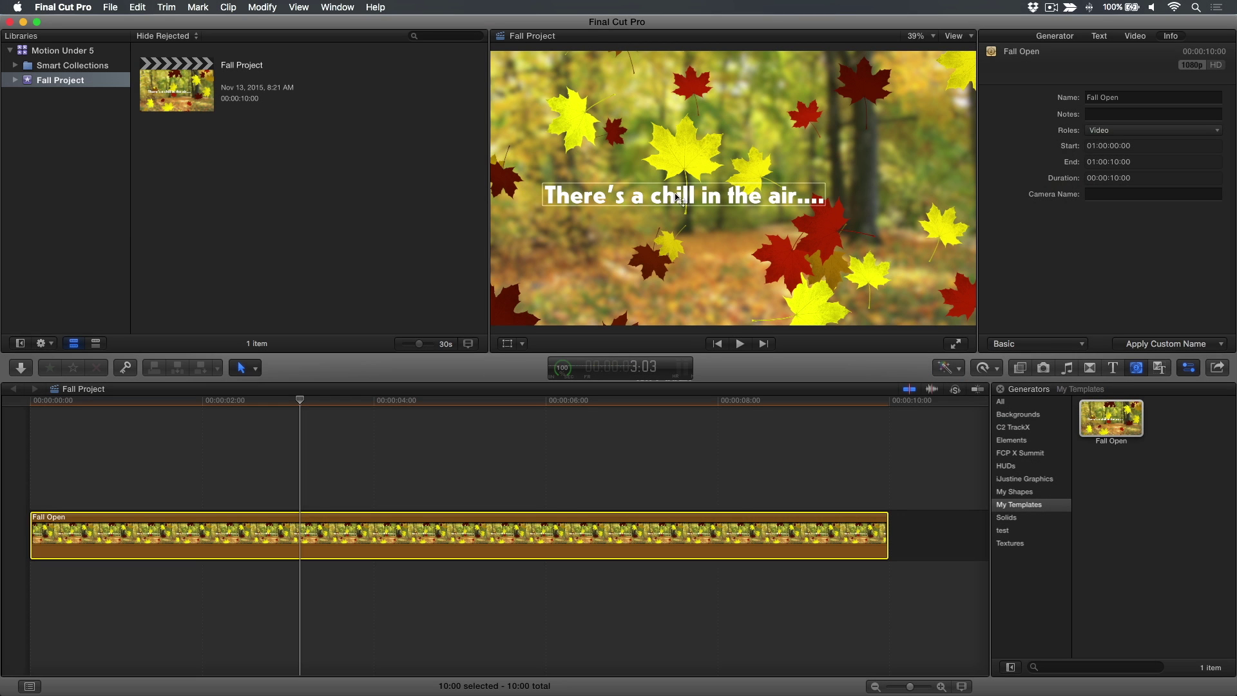
Step: Change the title's 'chill' to 'cool breeze' and move the title lower-left
double_click(677, 198)
text(cool breeze)
drag(727, 201, 709, 234)
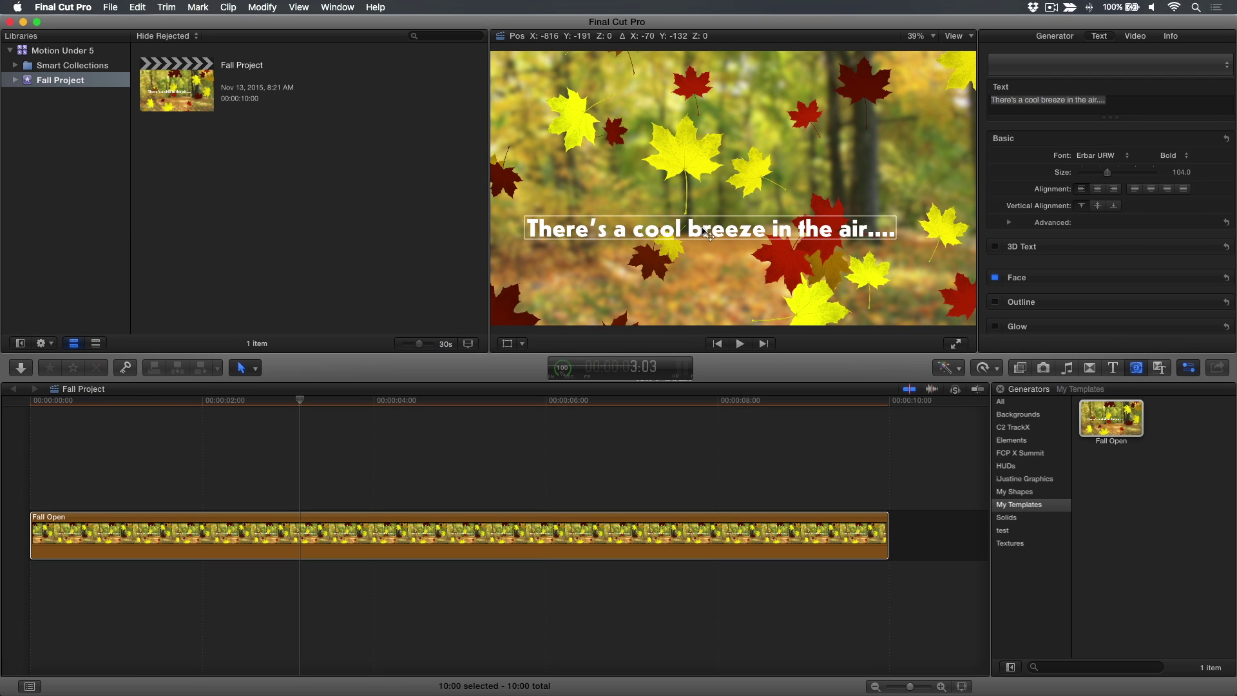
Step: Change the first leaf colour stop to orange in the Generator inspector and play
click(1055, 37)
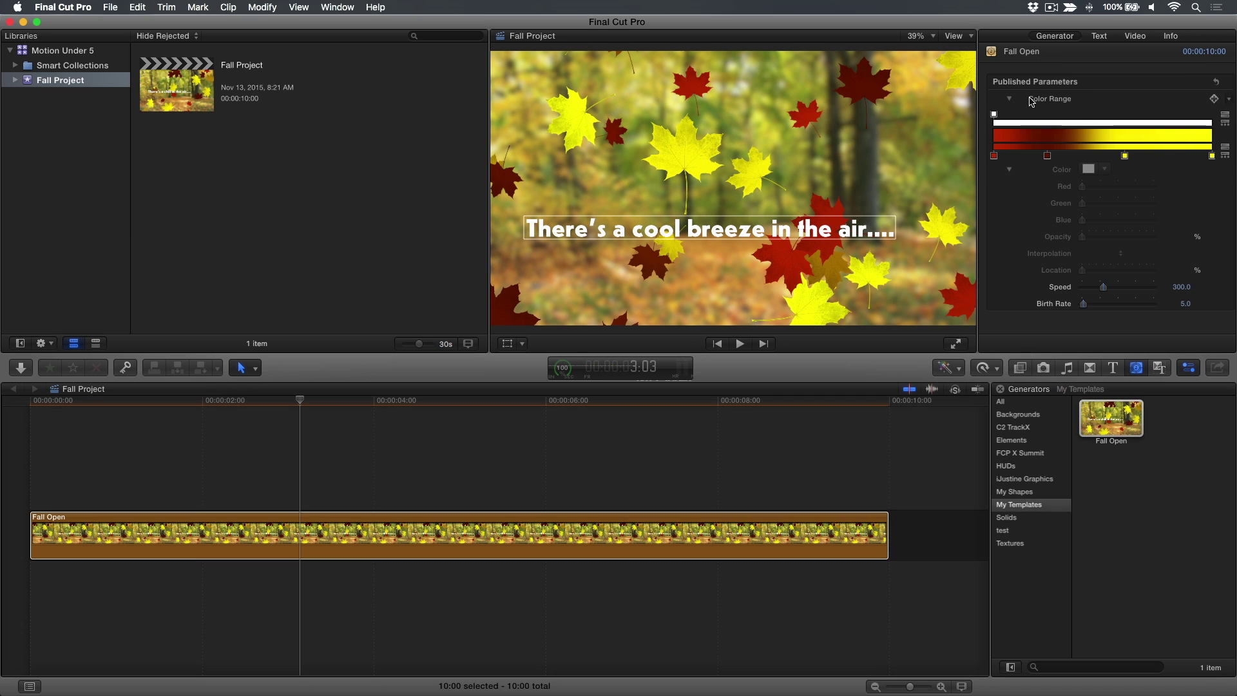
double_click(994, 155)
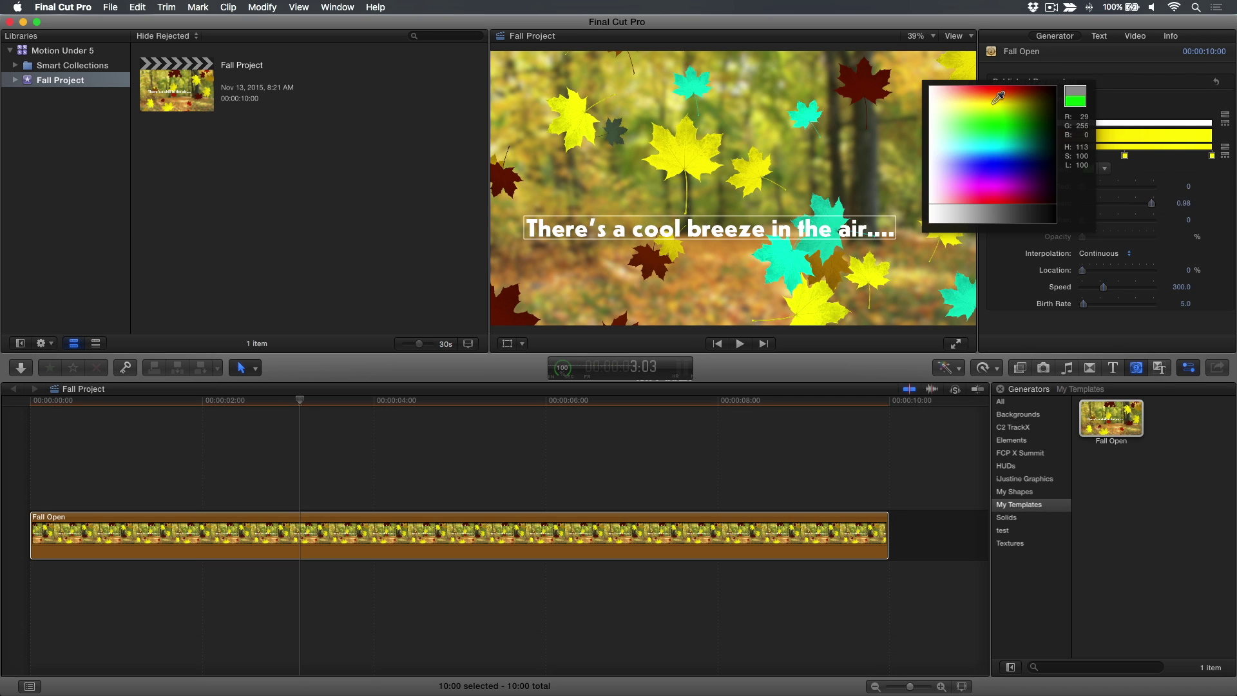
click(998, 91)
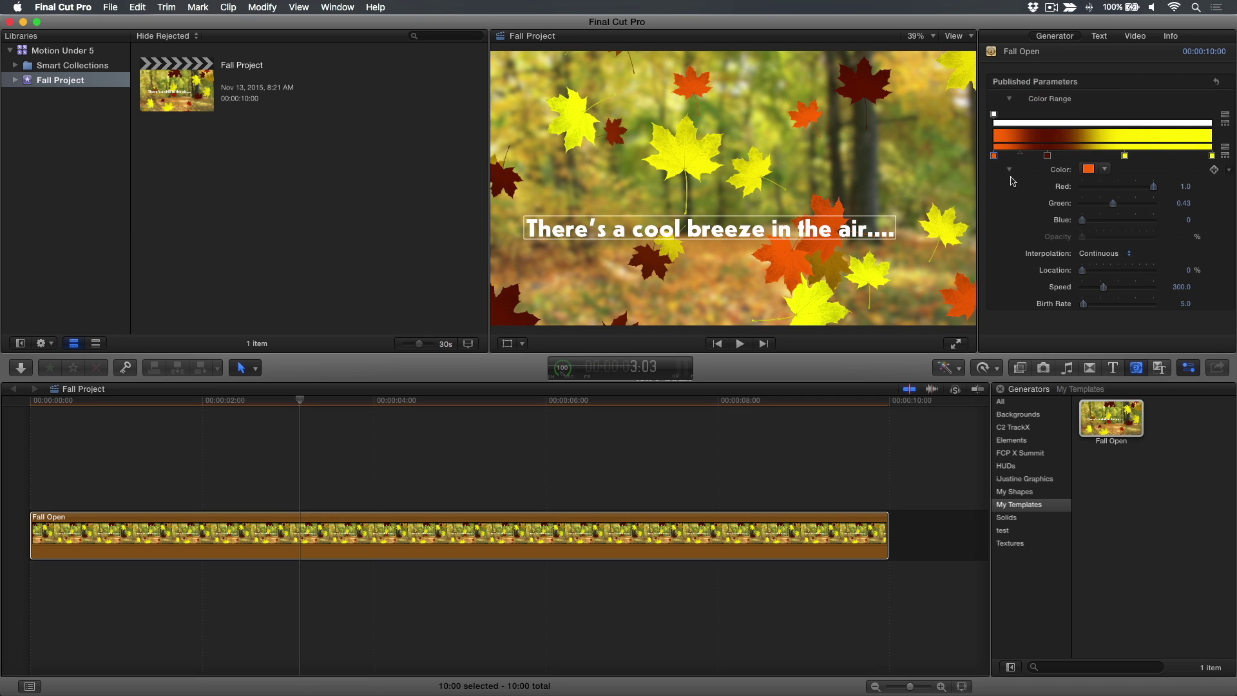
key(space)
click(32, 402)
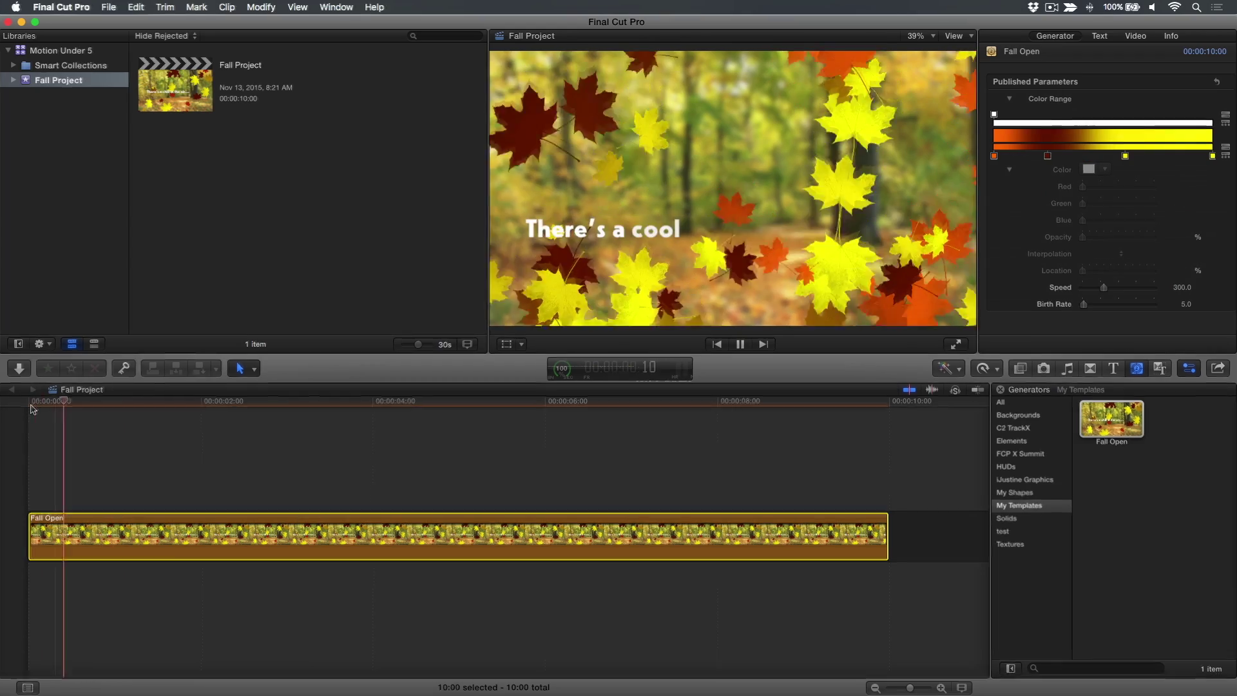